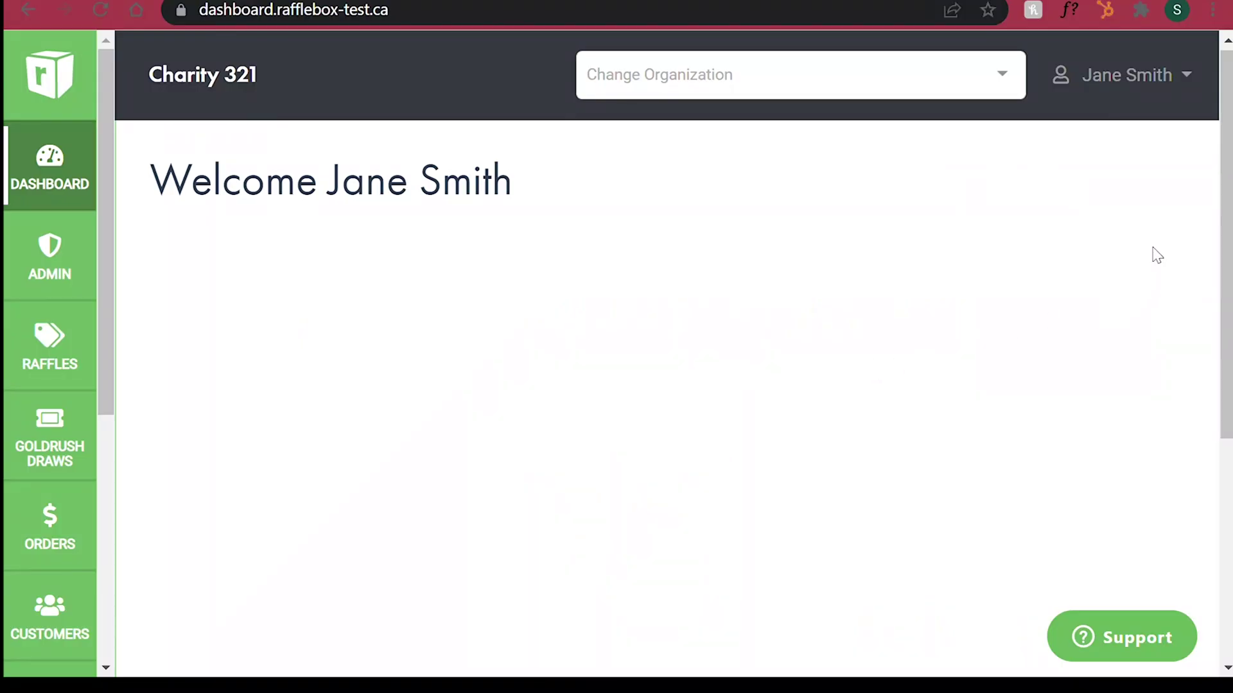
Step: Go to the organization's Account settings and launch Stripe Connect setup for Charity 321
left_click(1112, 102)
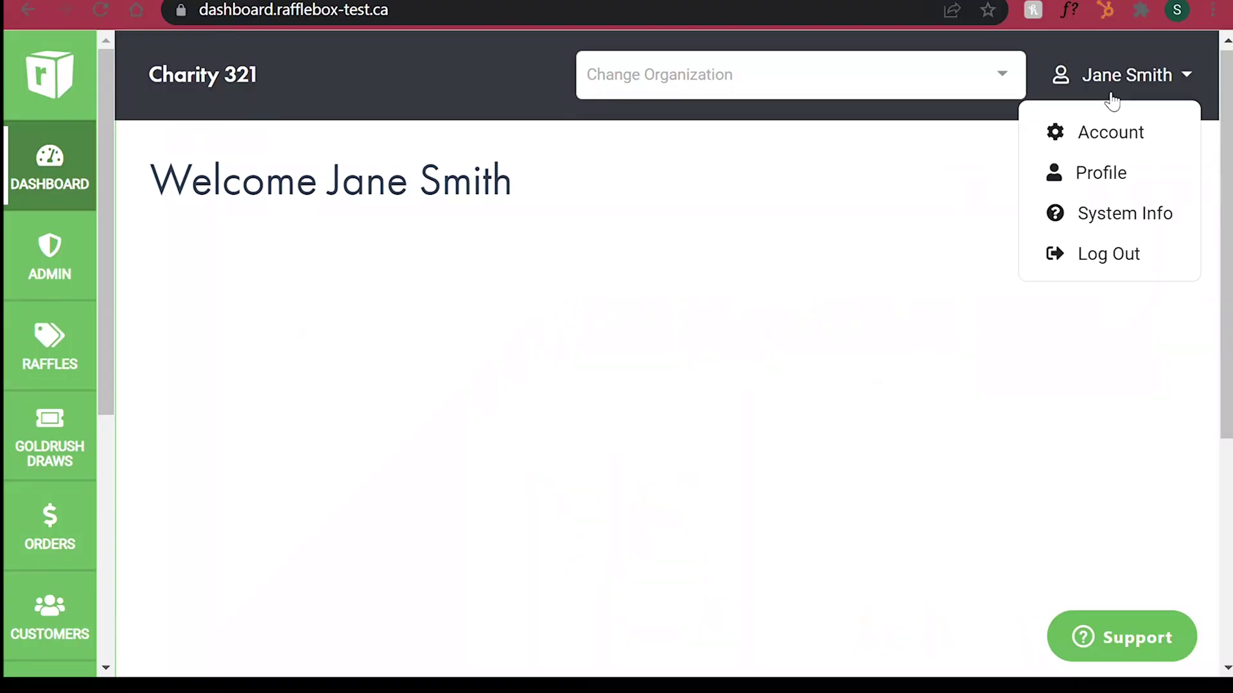
left_click(1146, 143)
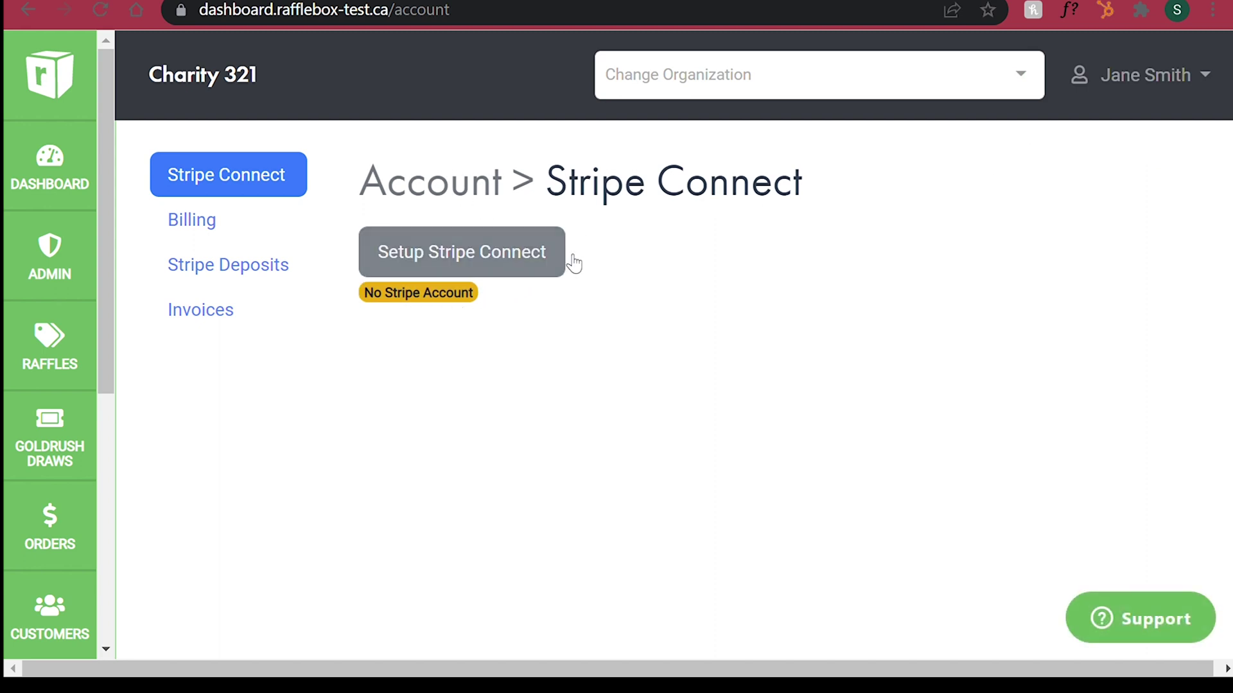
left_click(557, 251)
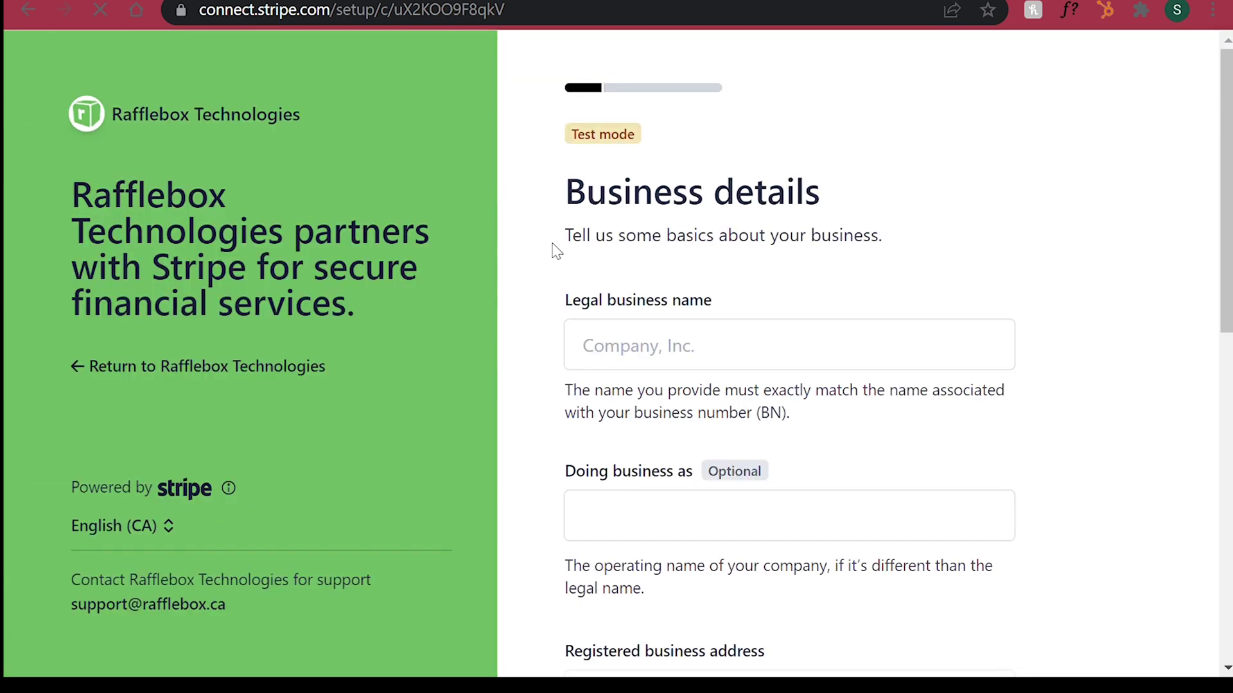
Step: Enter 'Charity 321' as the legal business name
left_click(645, 357)
type("Charity 321")
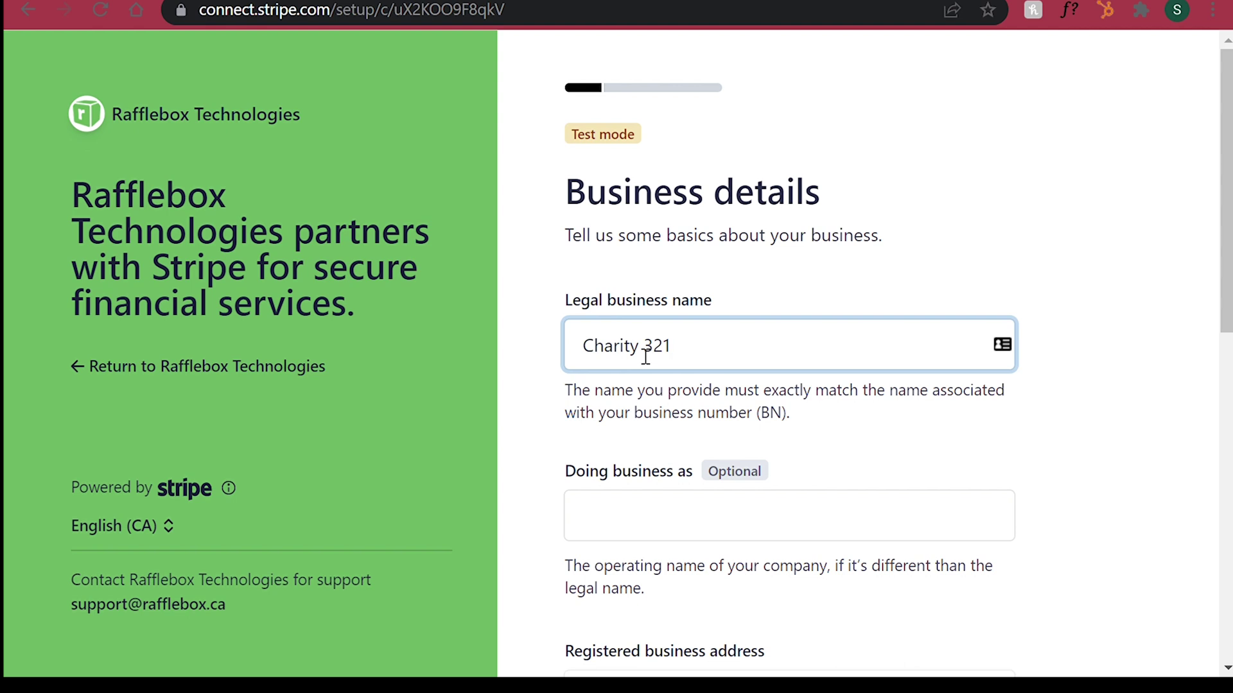
scroll(809, 409, "down", 3)
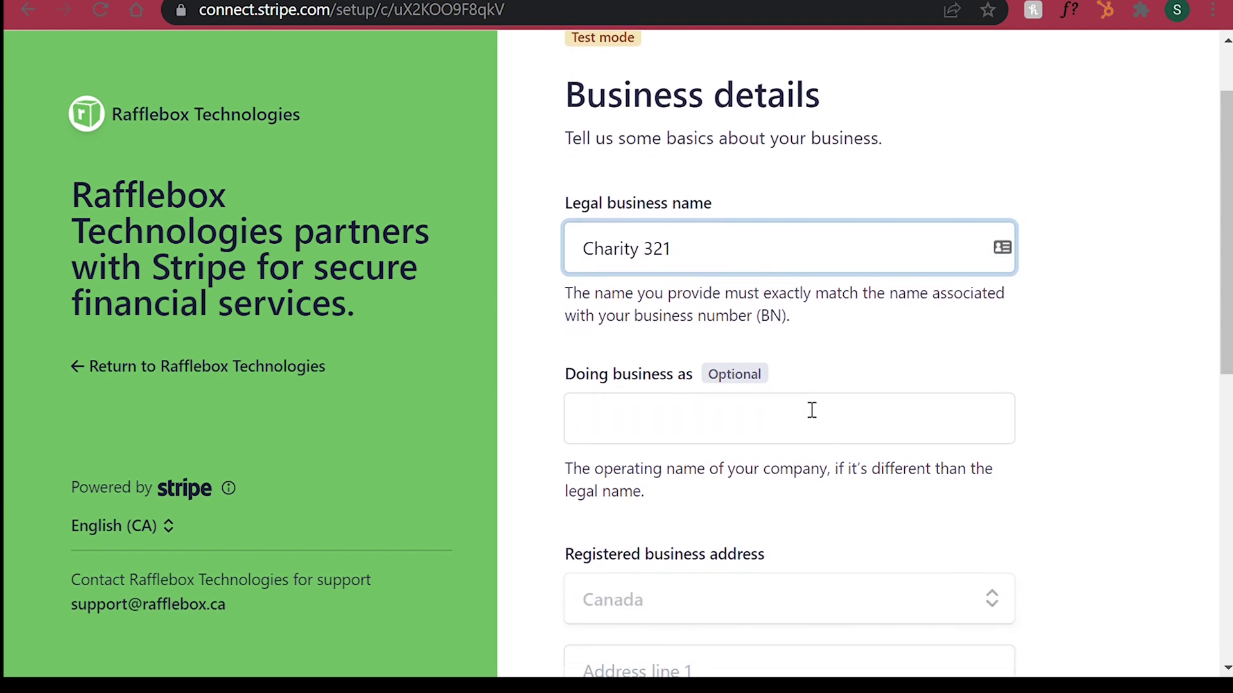
scroll(806, 409, "down", 1)
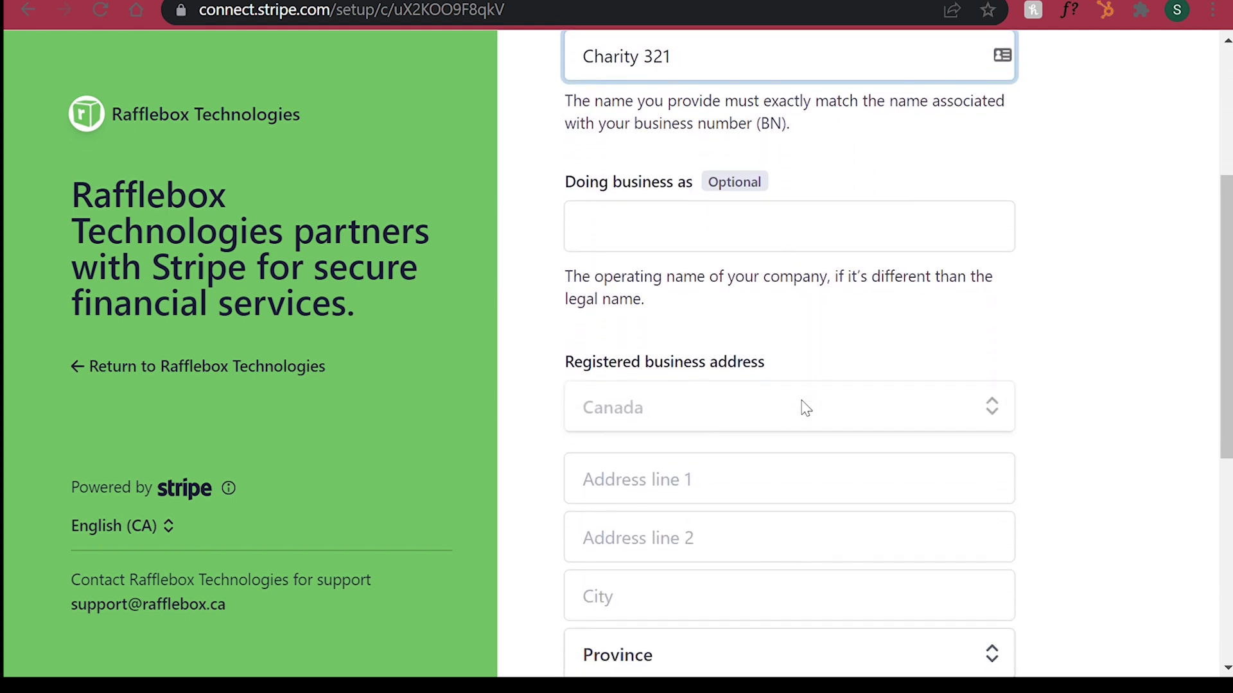
Step: Fill in the registered business street address, city, Nova Scotia province and postal code
left_click(787, 485)
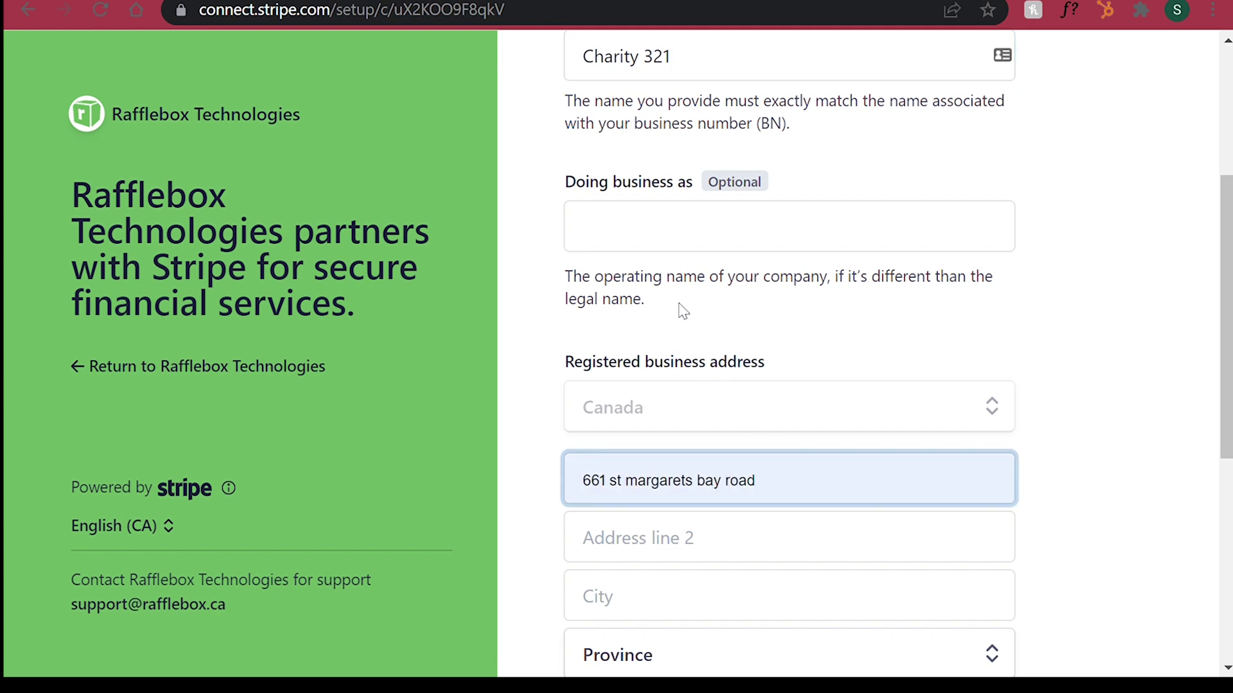
scroll(739, 398, "down", 2)
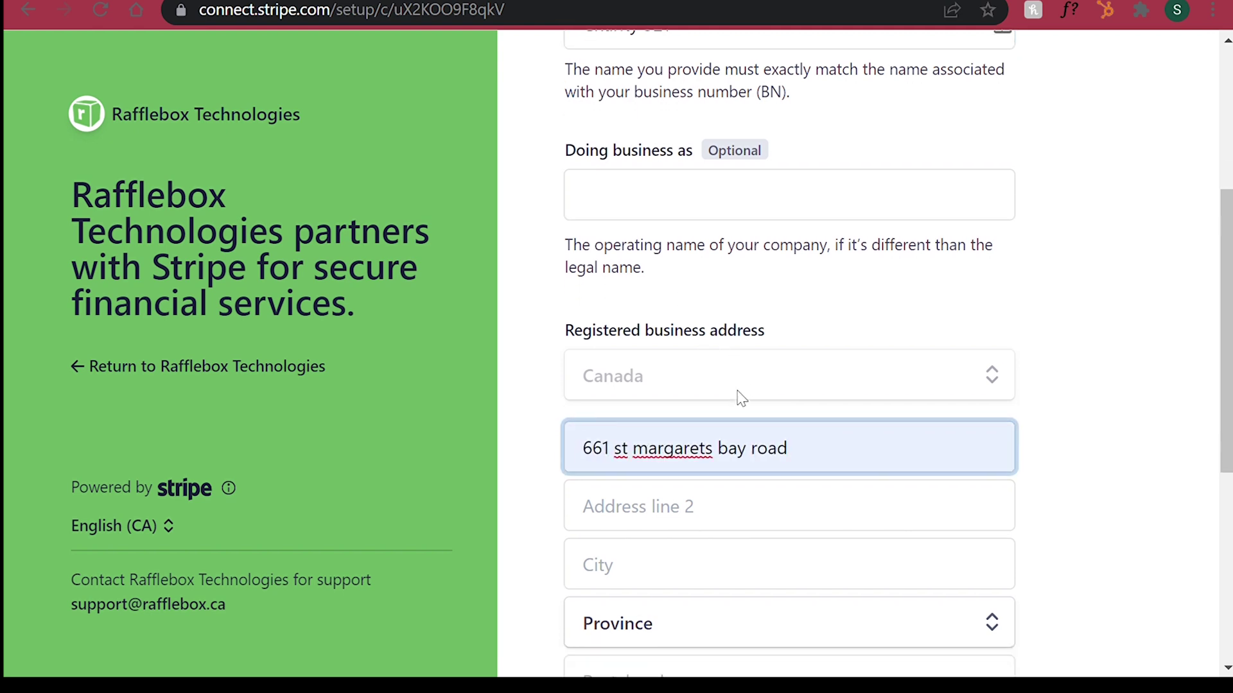
left_click(693, 450)
type("halifax")
left_click(605, 505)
left_click(641, 317)
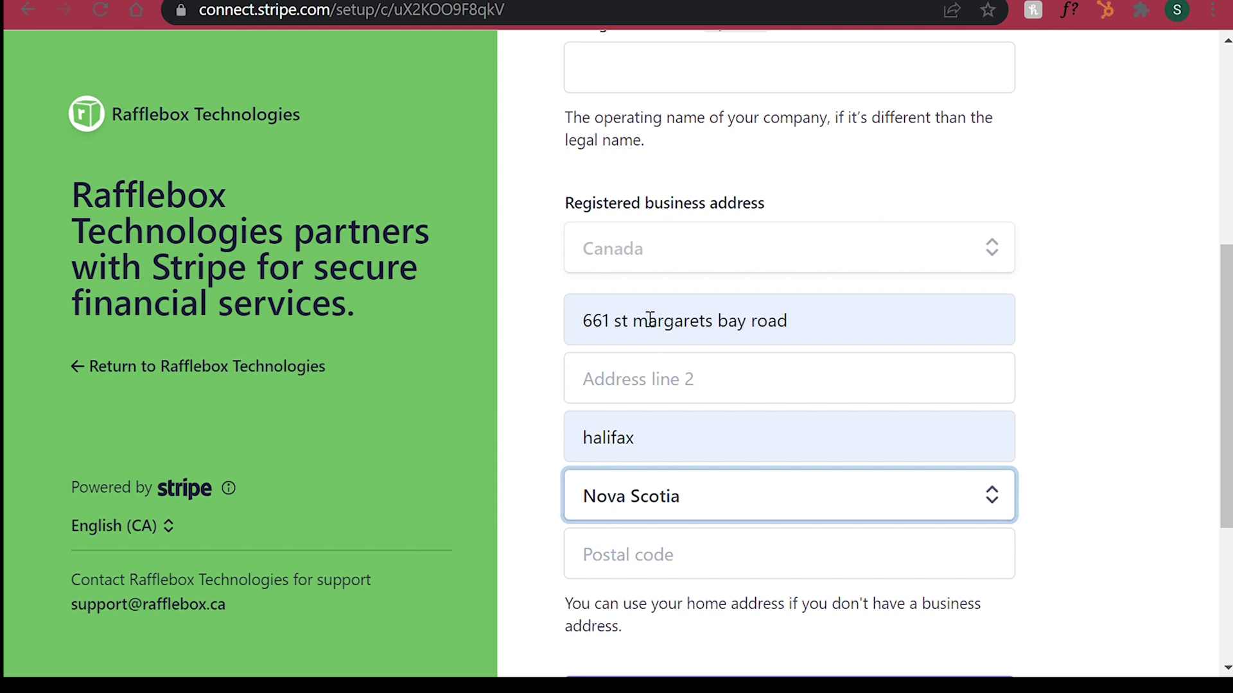
scroll(645, 321, "down", 2)
left_click(633, 447)
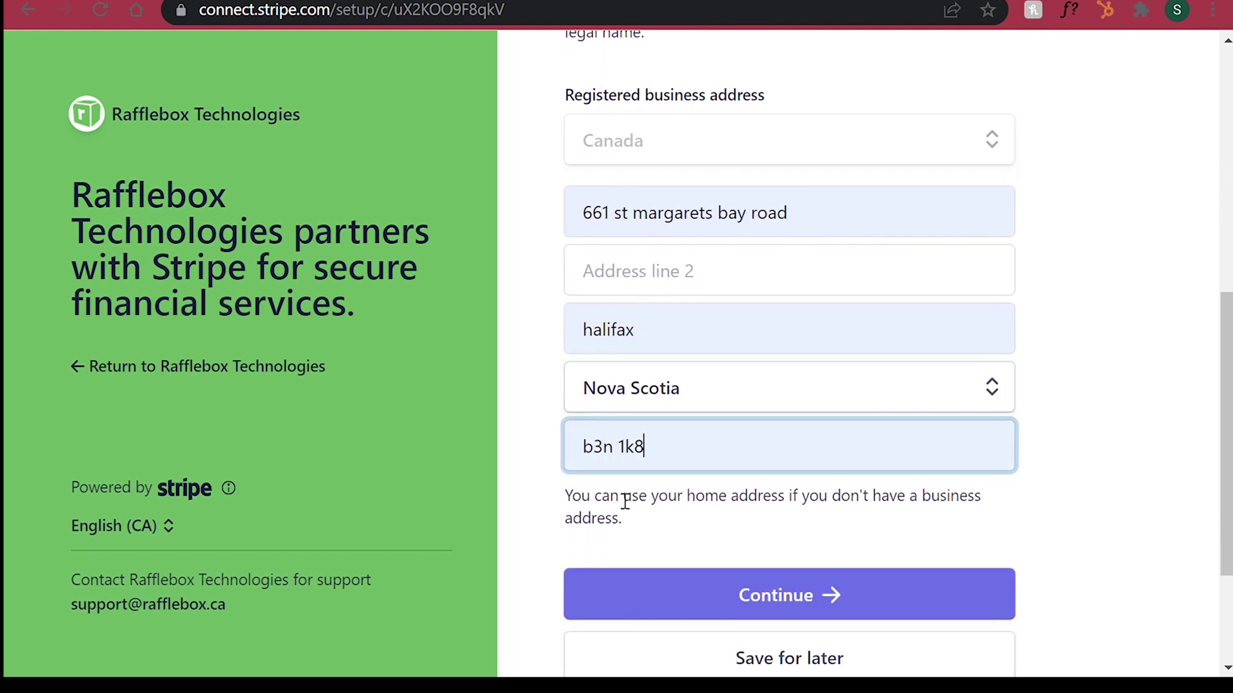
scroll(625, 501, "down", 1)
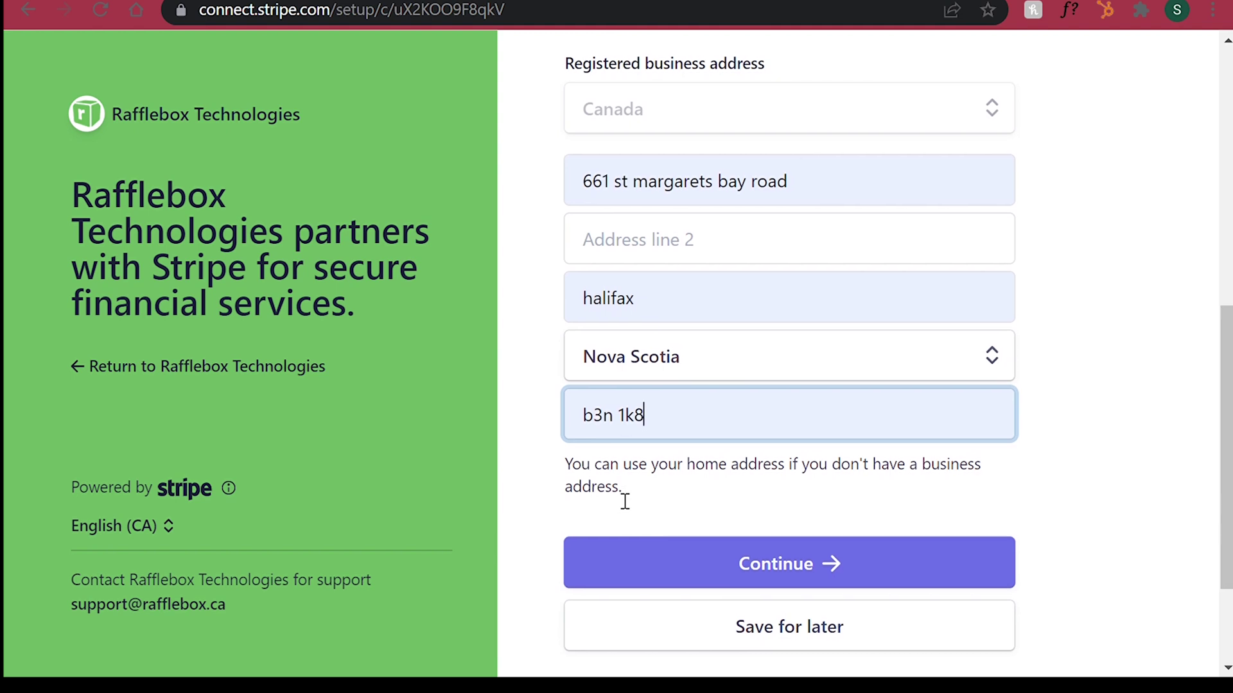
Step: Review the business details form and submit it
scroll(625, 500, "up", 1)
scroll(625, 500, "up", 2)
scroll(625, 500, "up", 2)
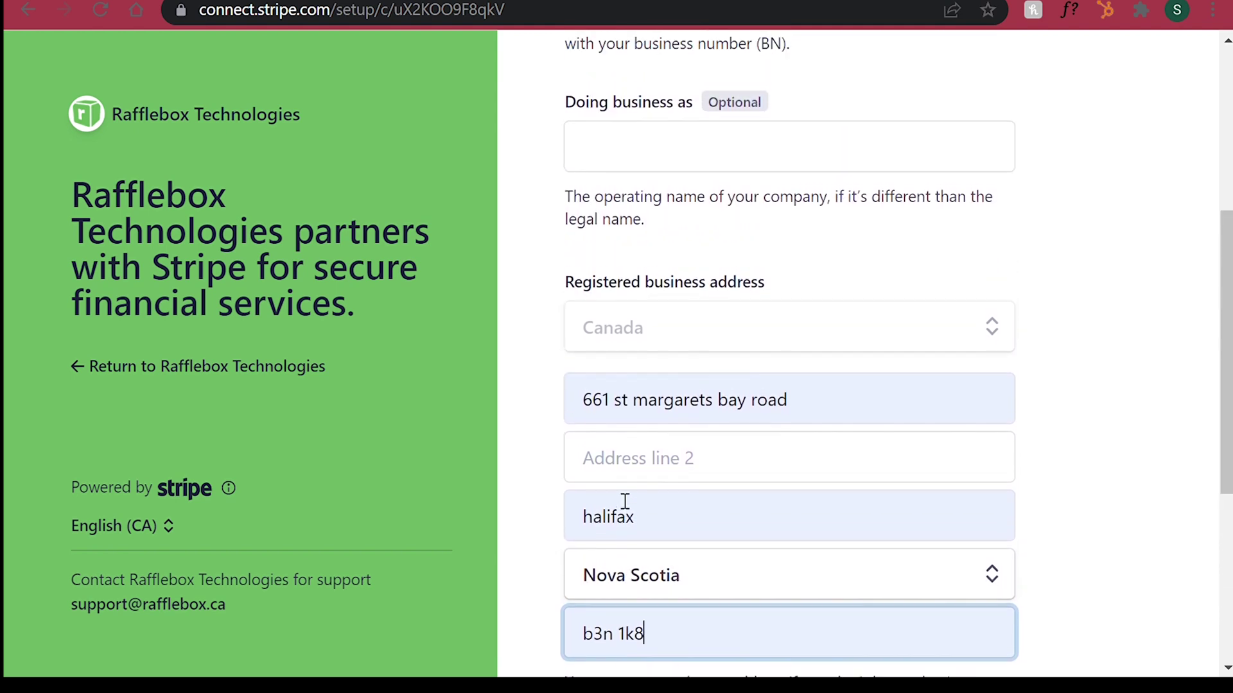
scroll(625, 501, "up", 3)
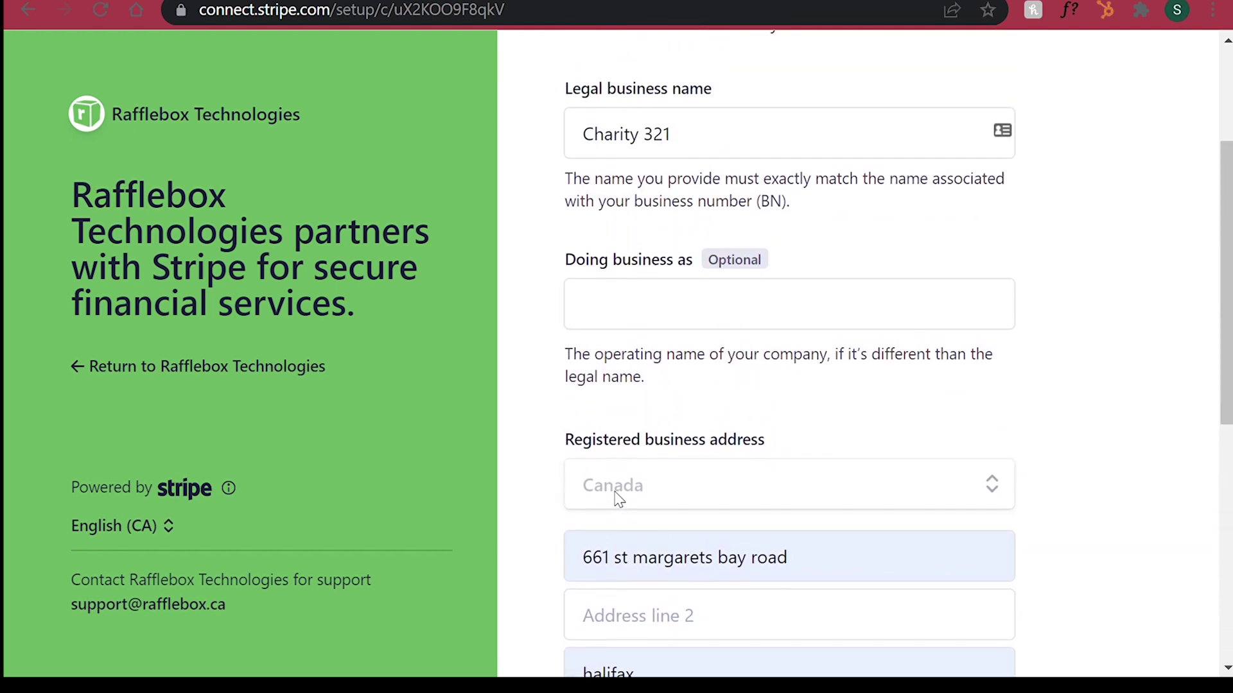
scroll(618, 499, "up", 2)
scroll(618, 499, "down", 3)
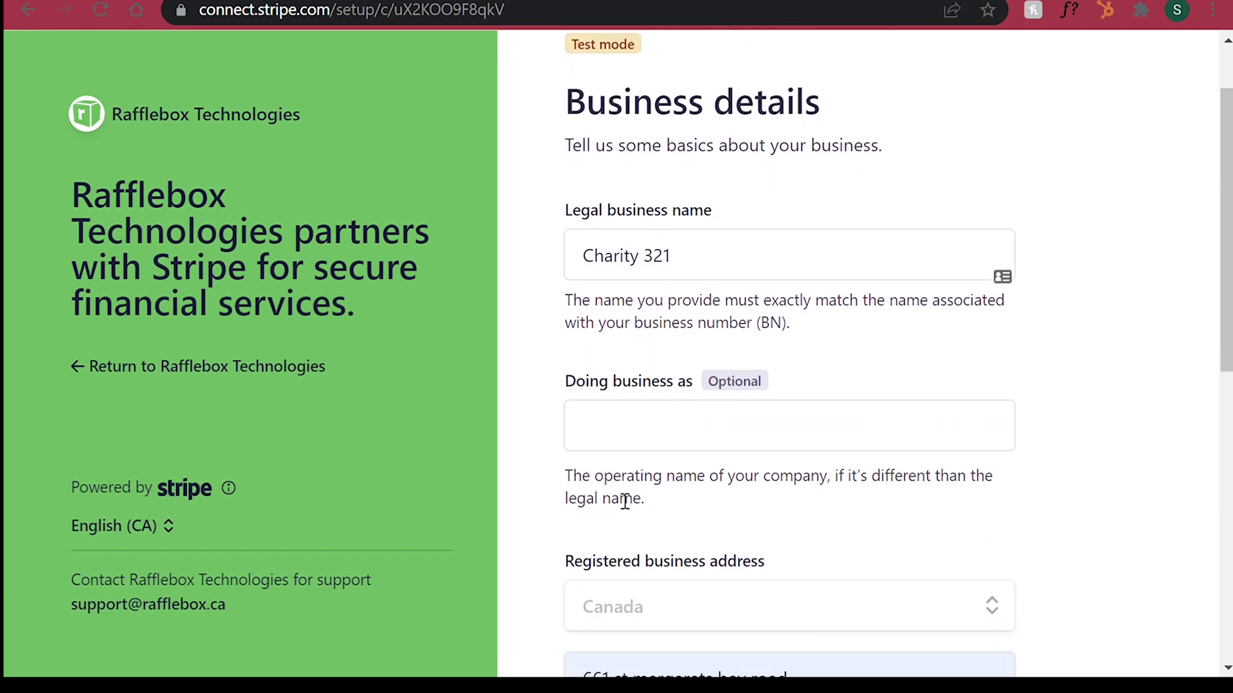
scroll(618, 498, "down", 5)
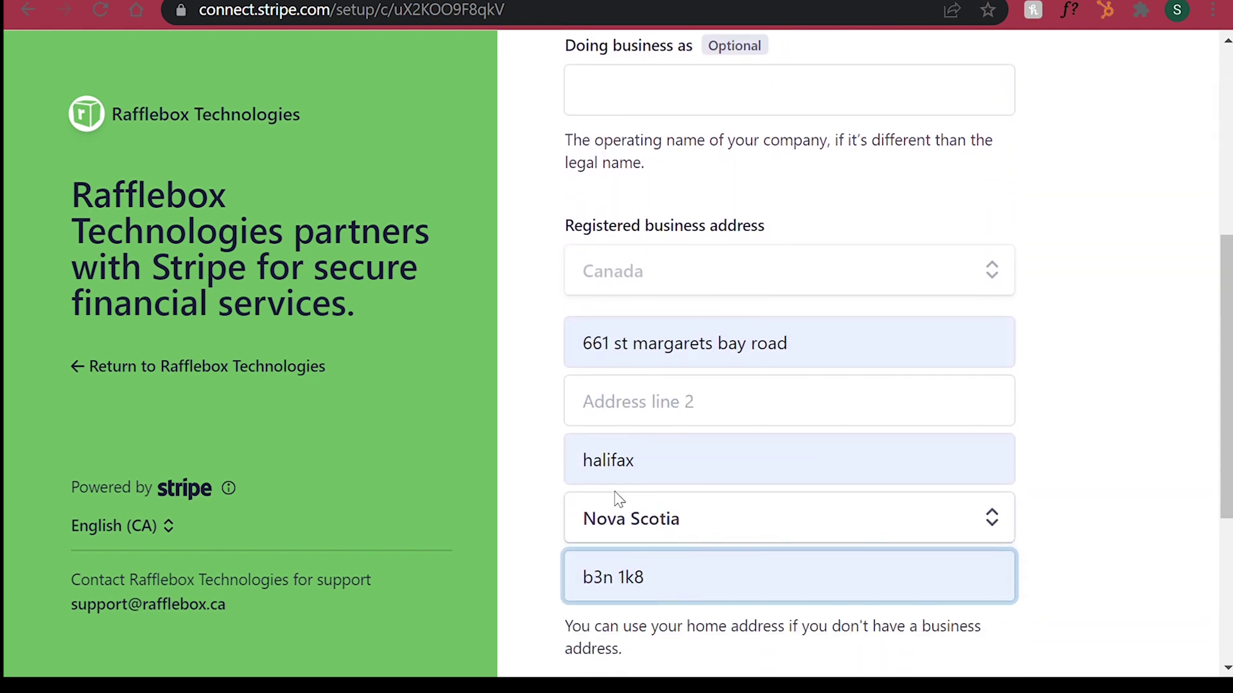
scroll(623, 499, "down", 1)
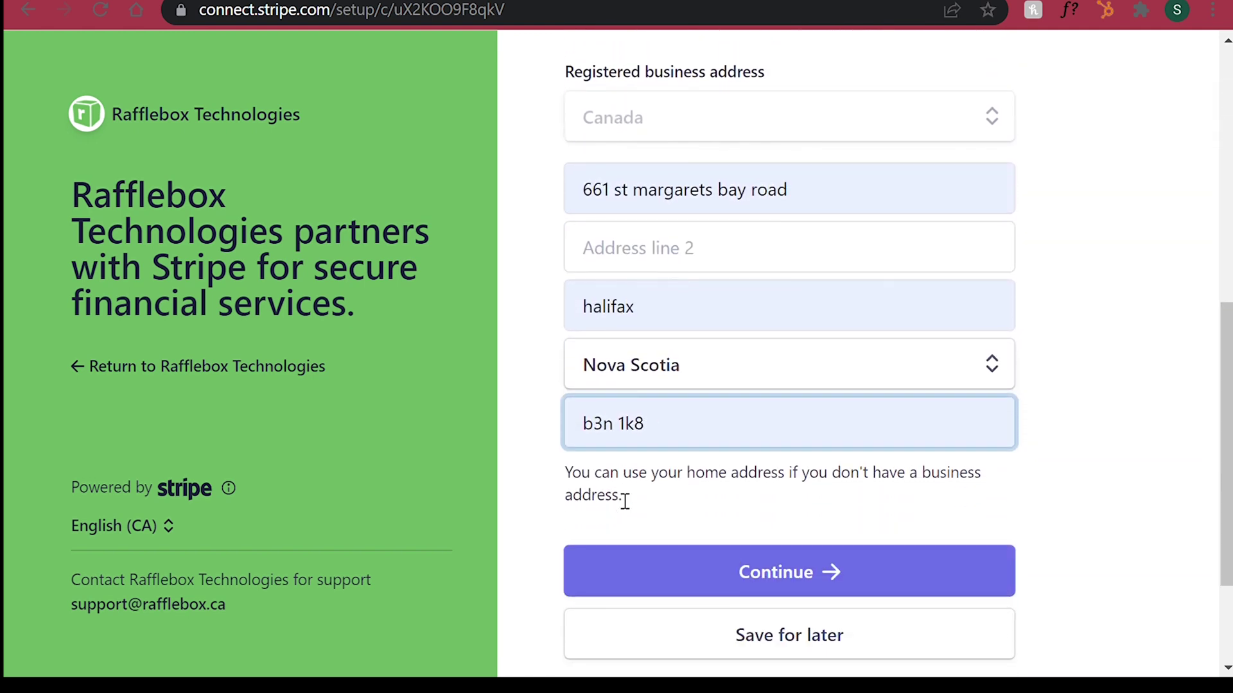
left_click(664, 568)
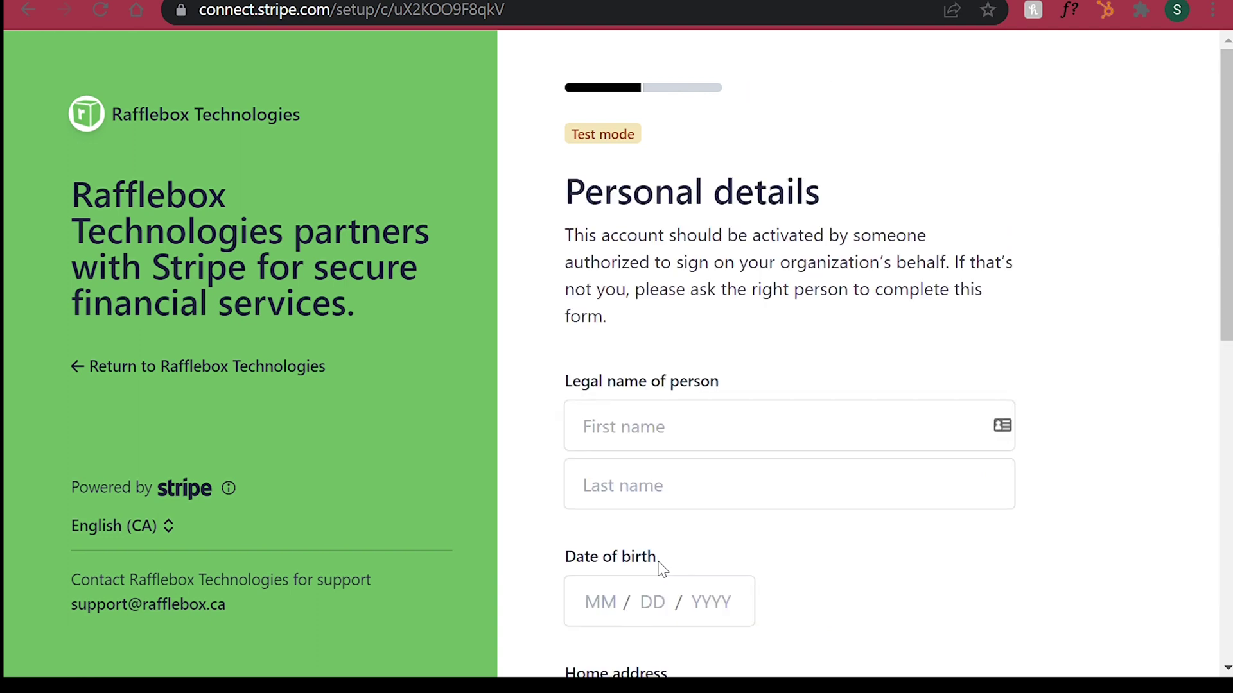
Step: Enter the representative's first name, last name and date of birth
left_click(635, 430)
type("Bob")
key("Tab")
type("Smith")
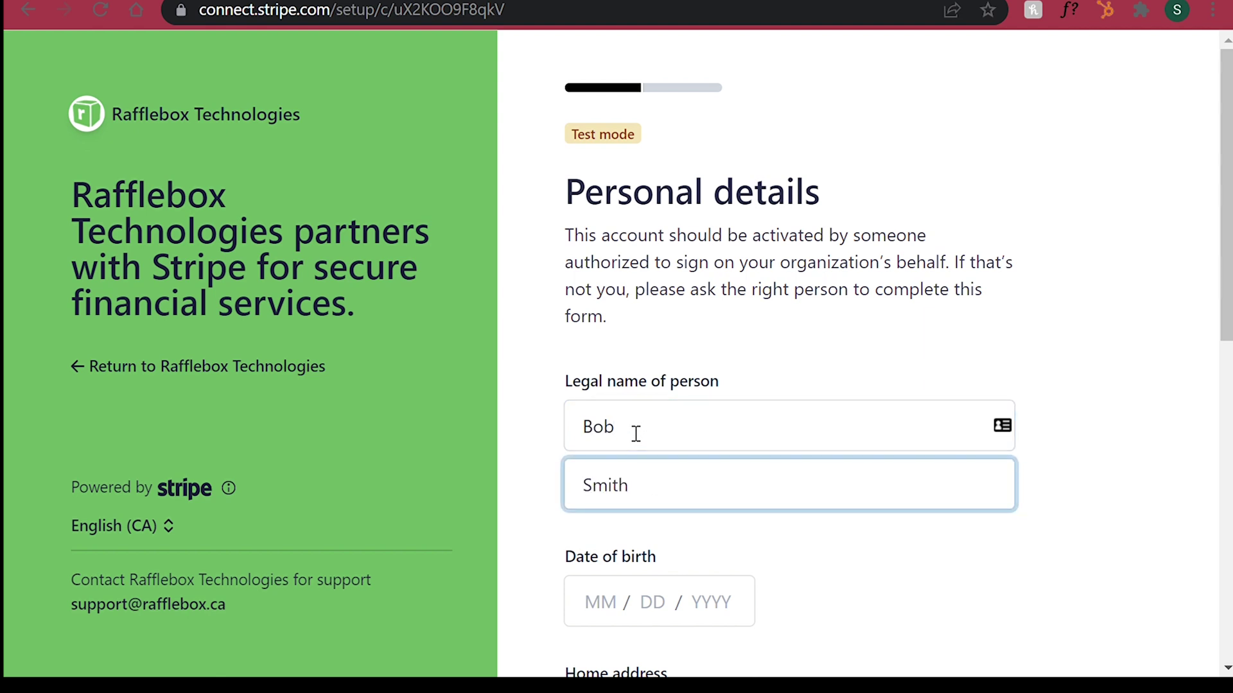
scroll(635, 435, "down", 2)
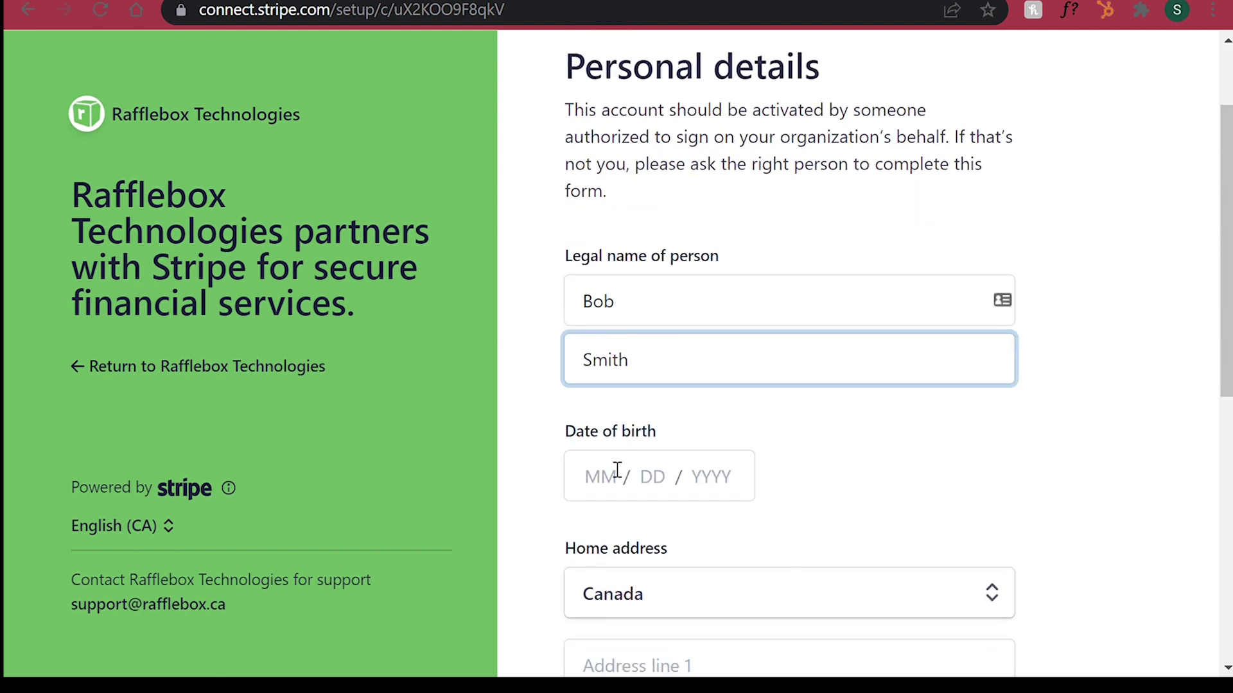
left_click(599, 486)
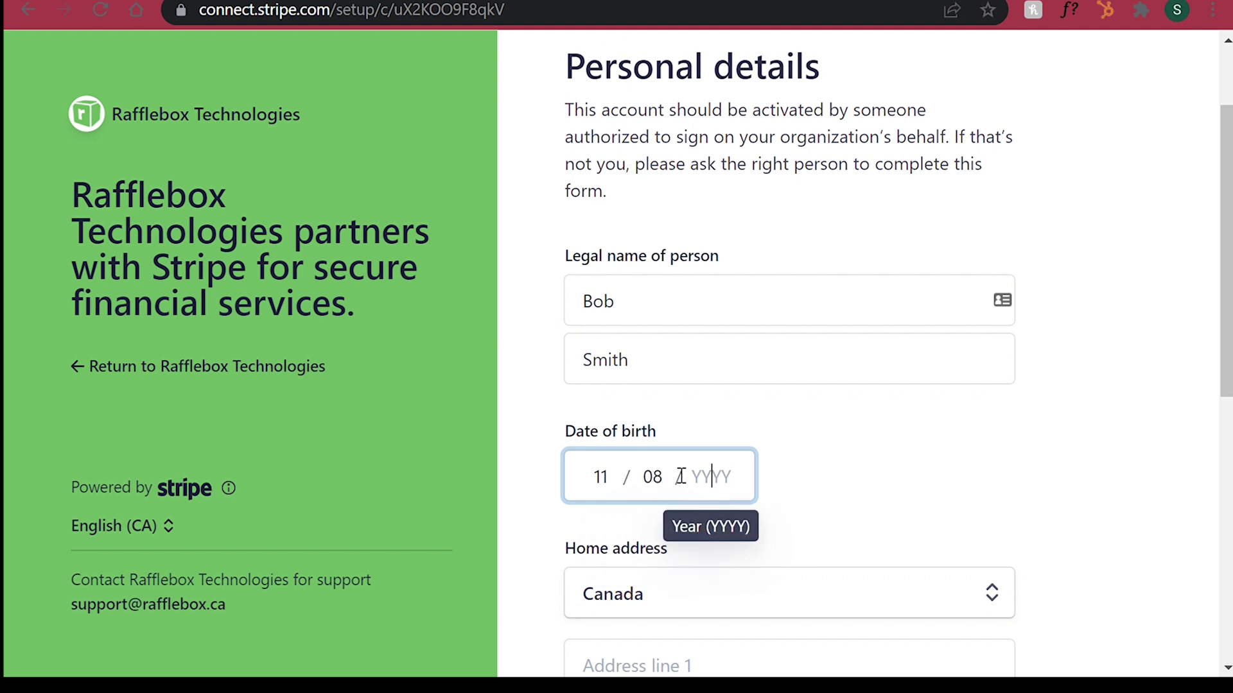
scroll(680, 476, "down", 2)
scroll(679, 473, "down", 1)
Step: Fill in the representative's home street address, city, Nova Scotia province and postal code
left_click(679, 497)
left_click(629, 337)
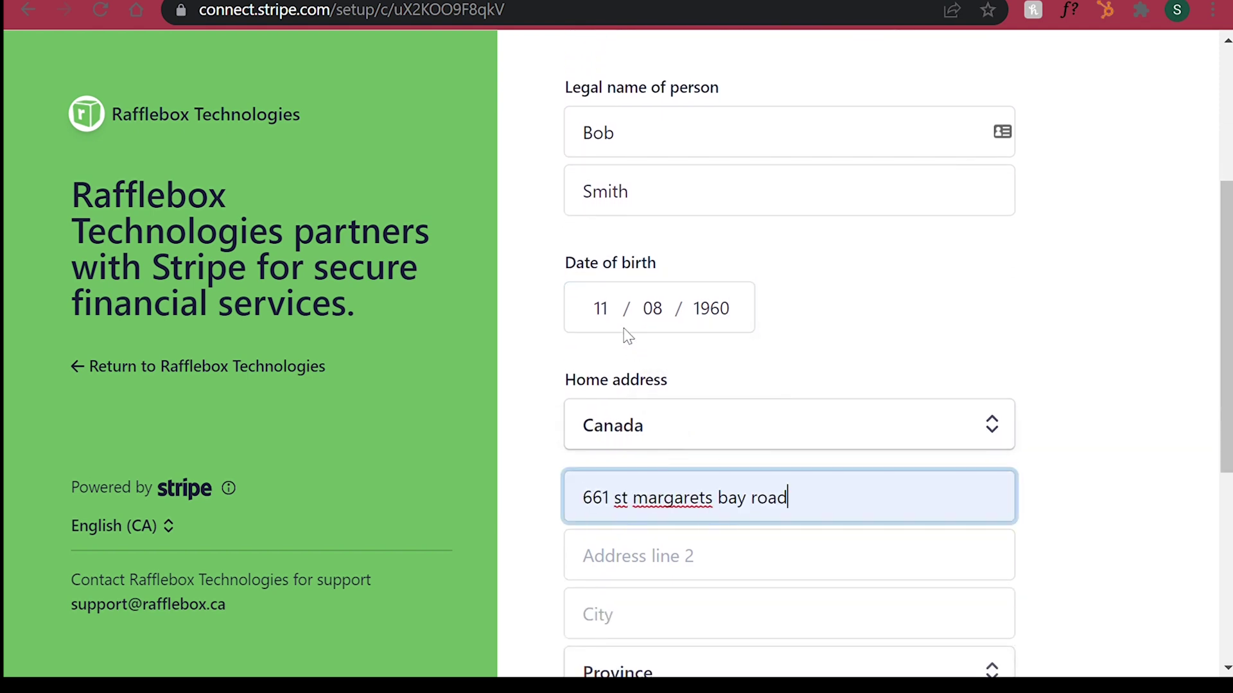
scroll(634, 337, "down", 2)
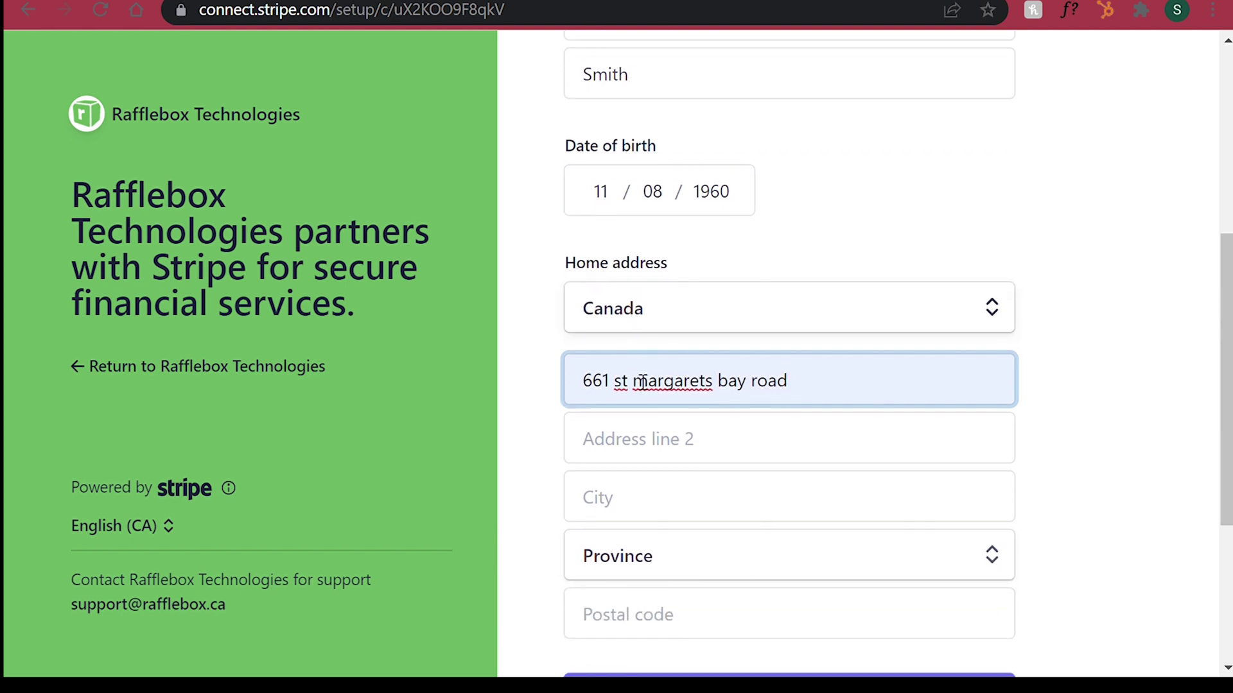
left_click(661, 504)
type("halifax")
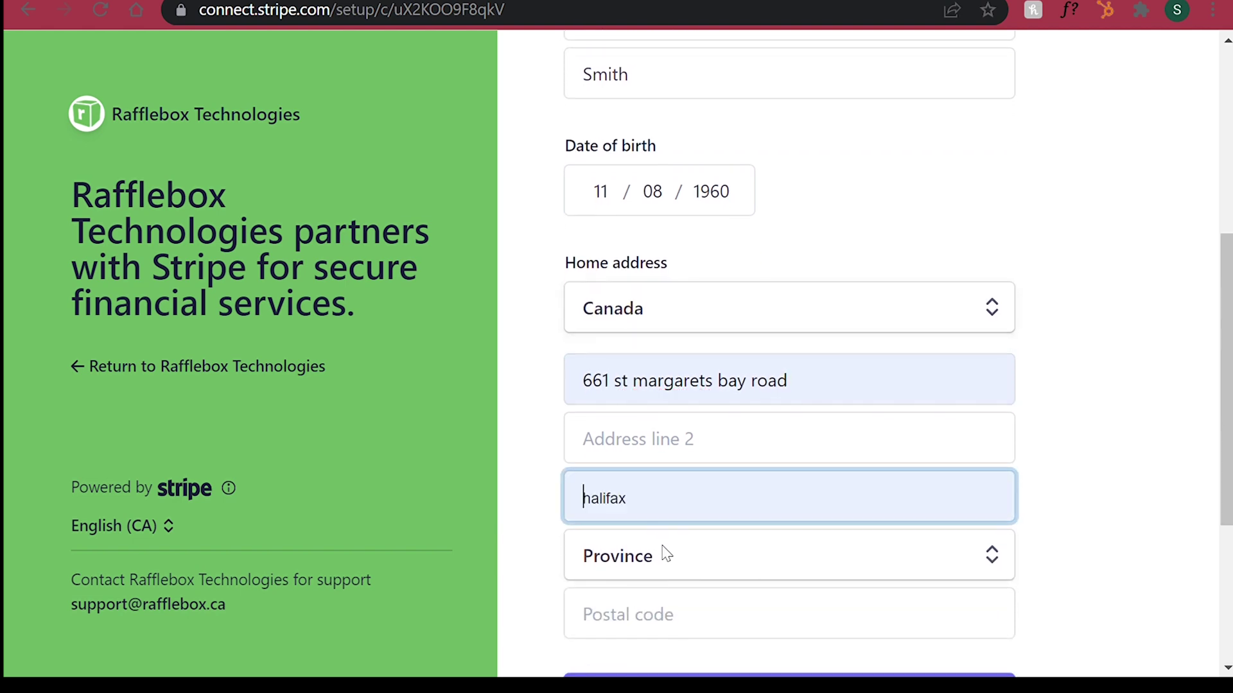
key("Tab")
type("nova")
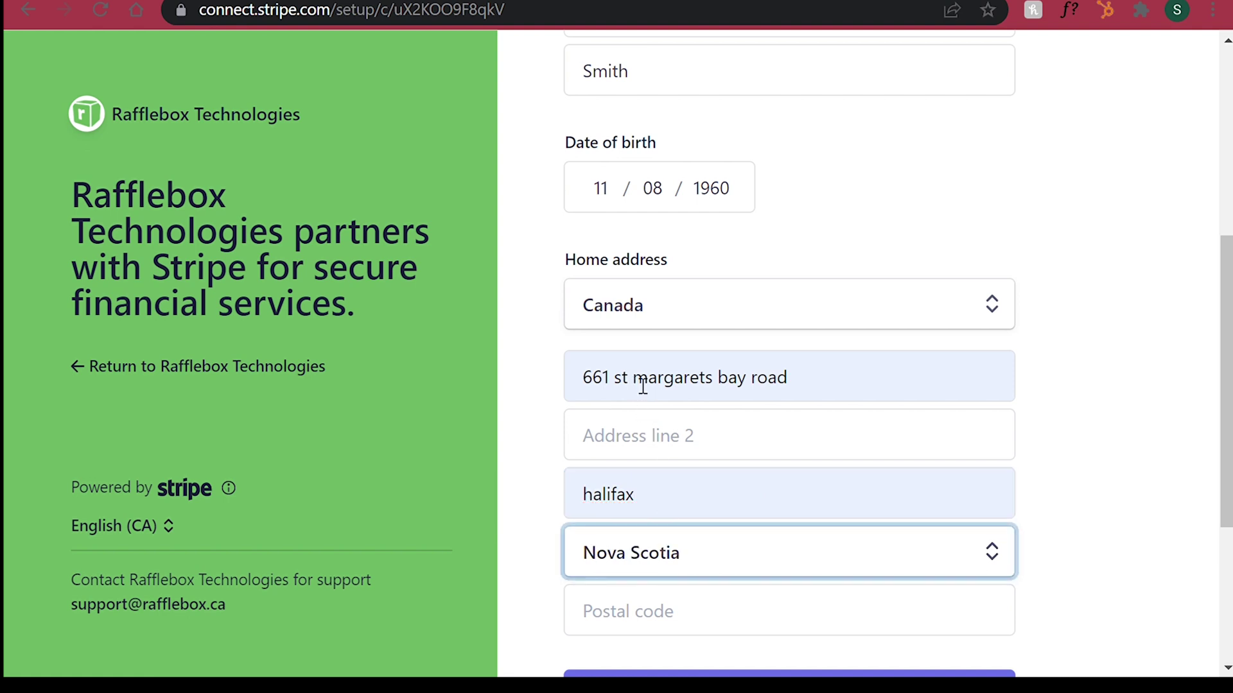
scroll(641, 385, "down", 1)
left_click(658, 552)
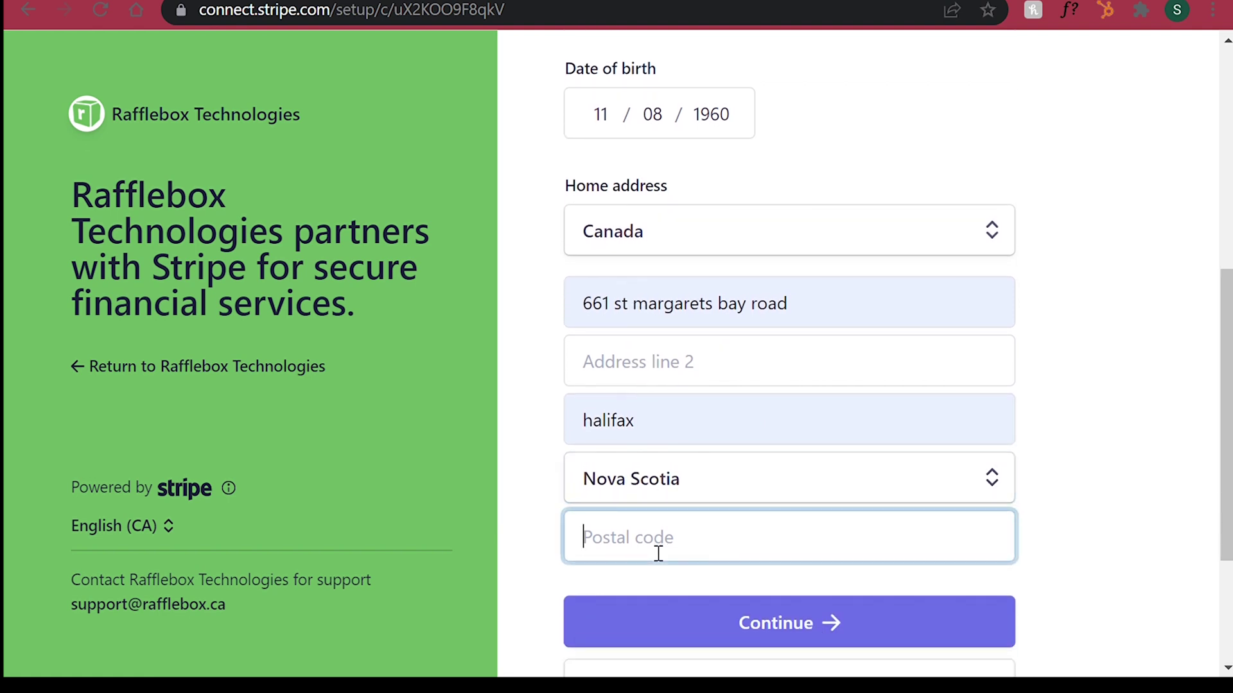
type("b3n 1k8")
left_click(1053, 440)
Step: Check the personal details form and submit it
scroll(1053, 440, "down", 1)
scroll(1054, 439, "up", 3)
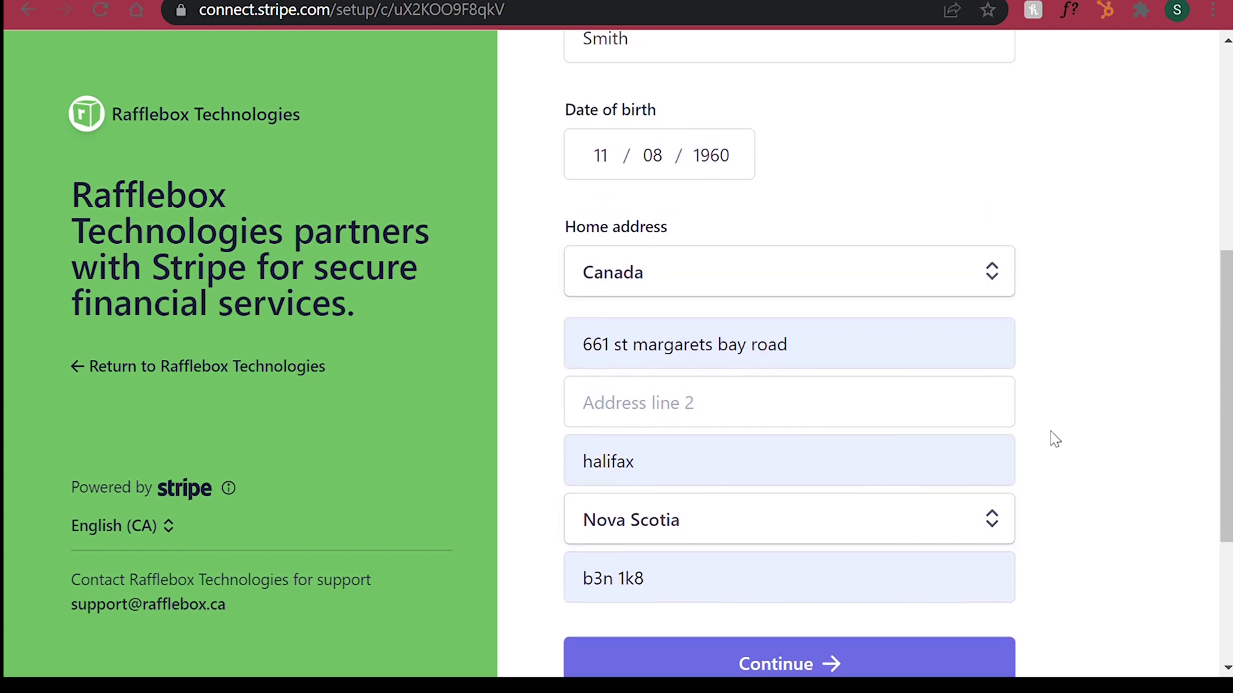
scroll(1054, 440, "up", 3)
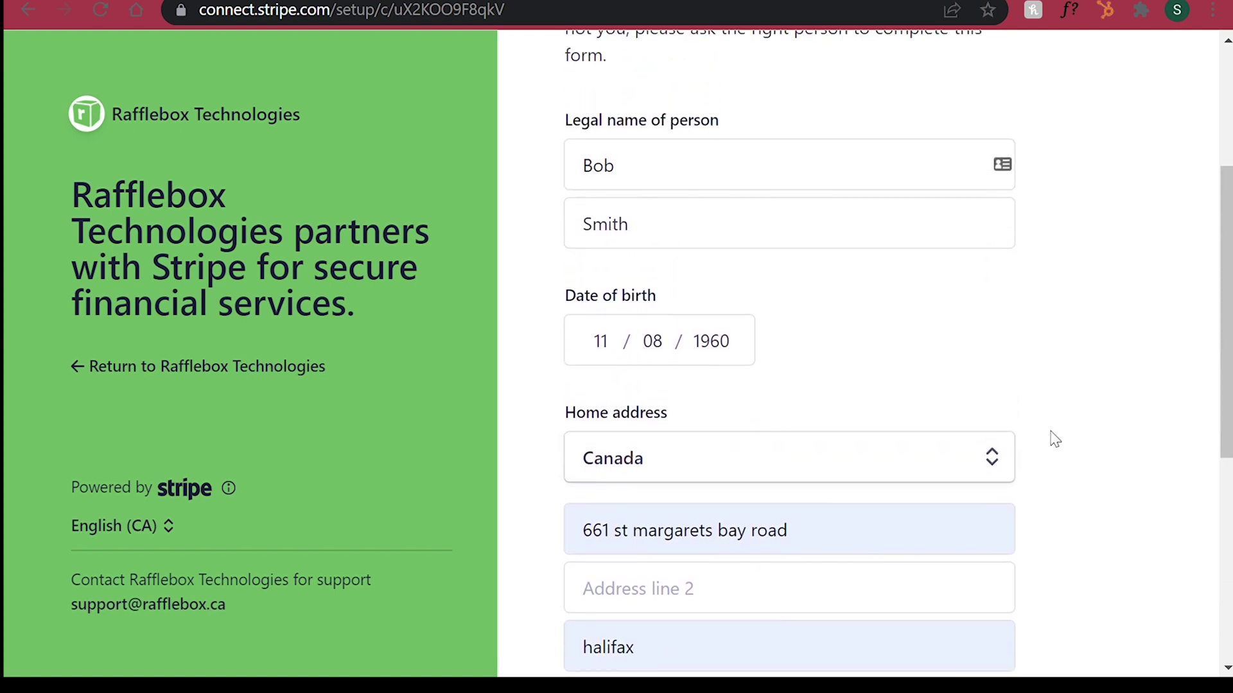
scroll(1054, 440, "up", 2)
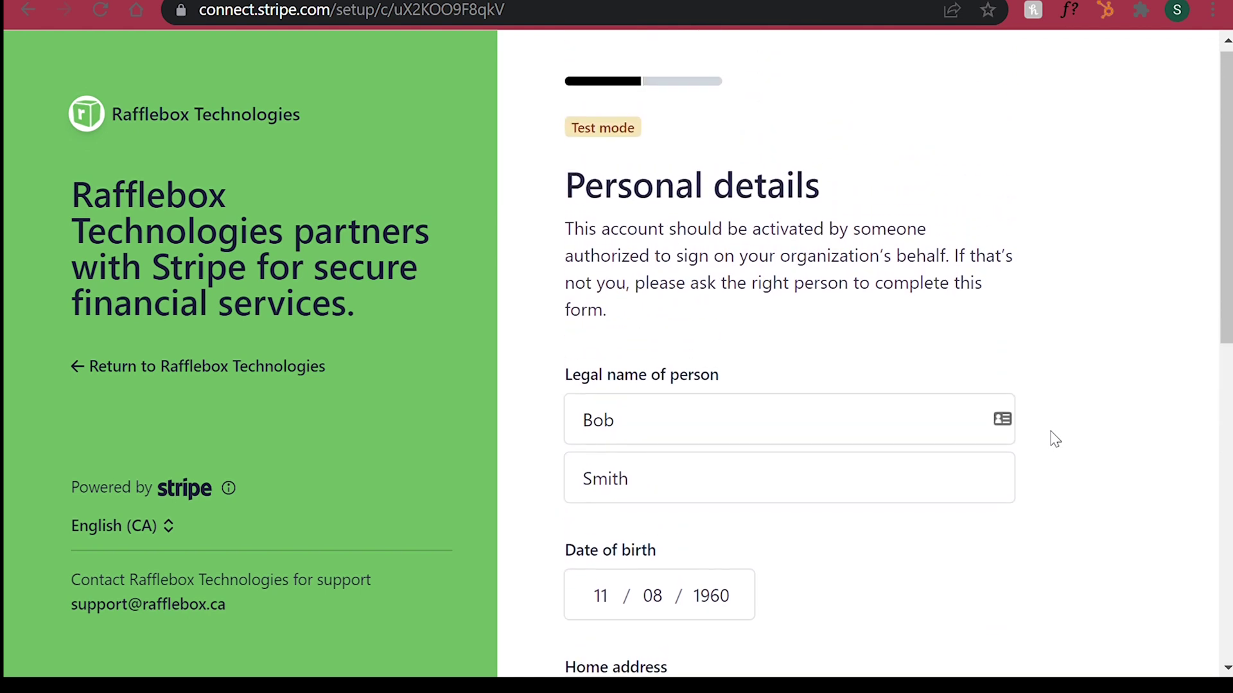
scroll(1054, 439, "down", 3)
scroll(1053, 440, "down", 5)
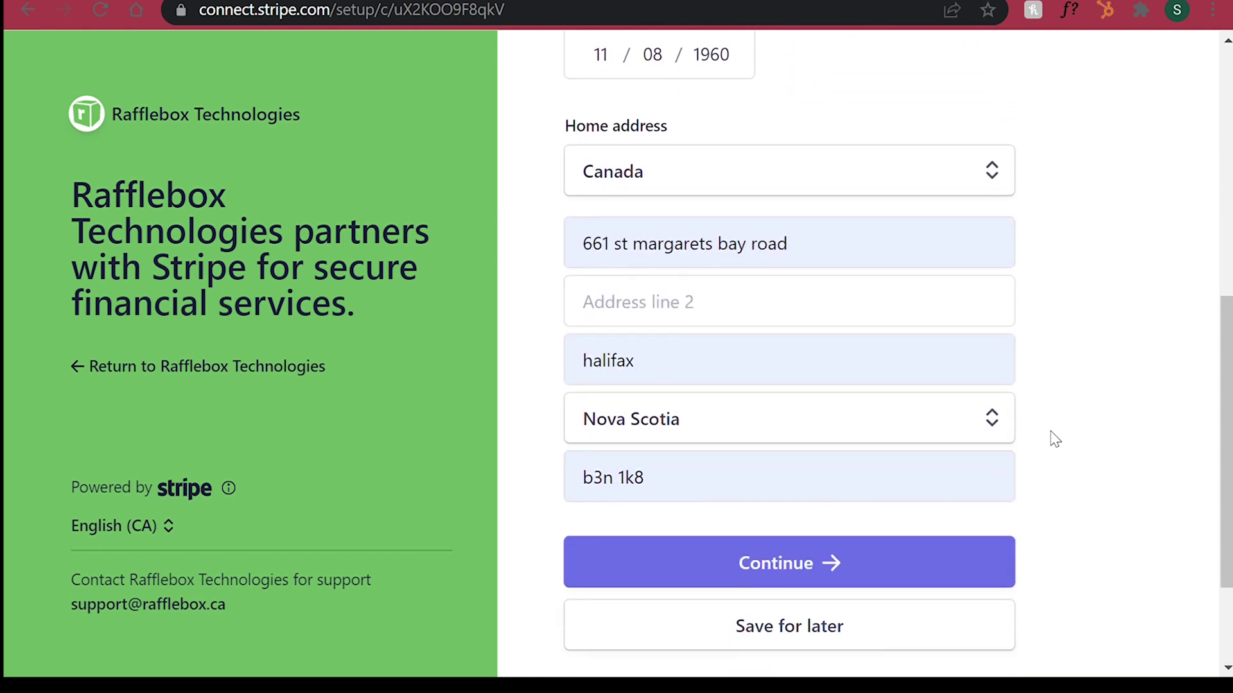
left_click(809, 546)
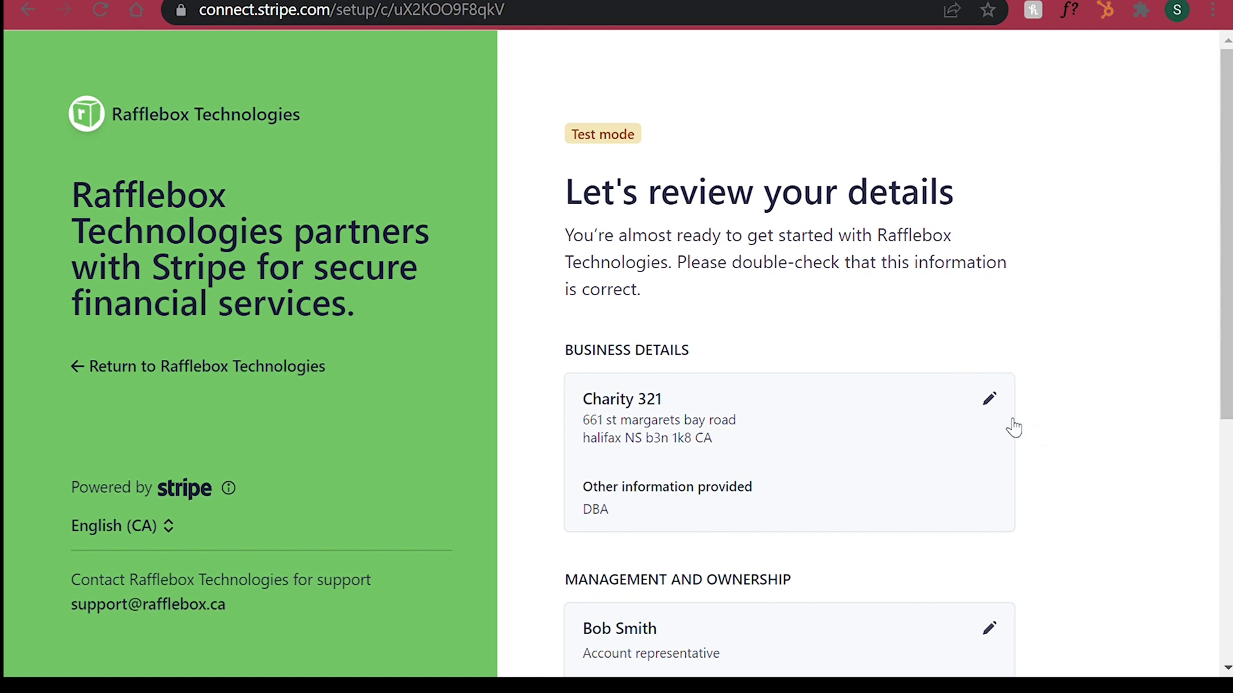
Step: Submit the reviewed business and representative details on Stripe's review page
scroll(1104, 511, "down", 1)
scroll(1104, 511, "down", 1)
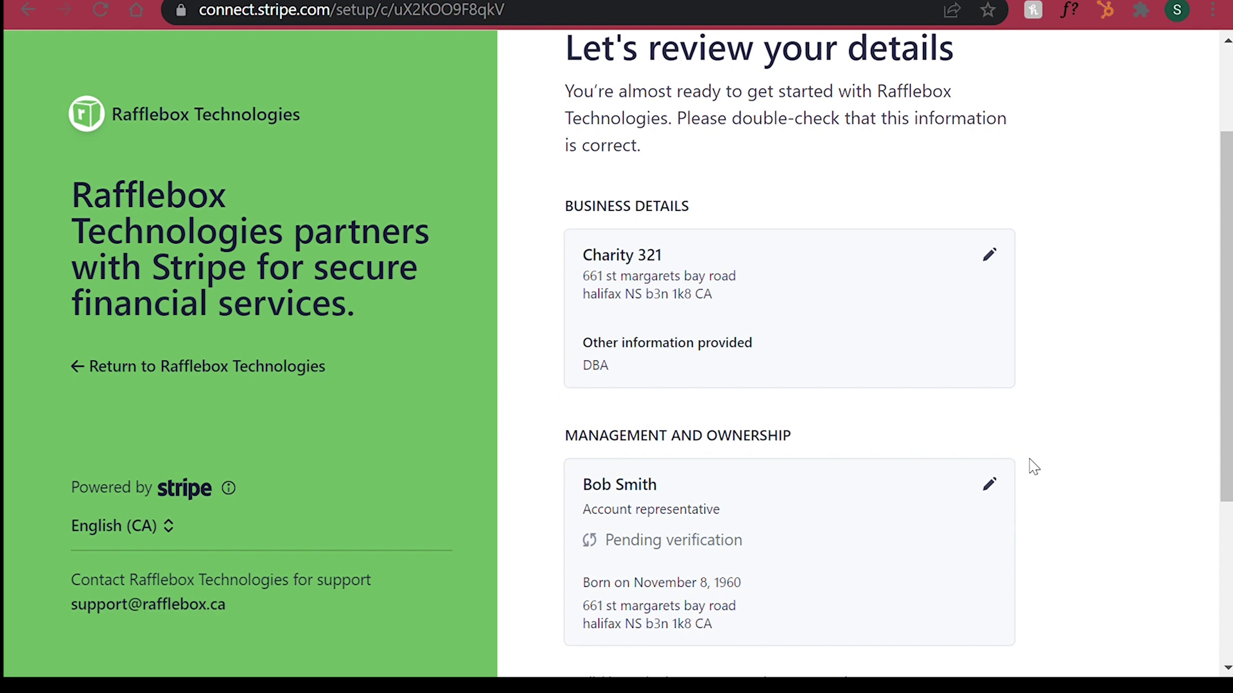
scroll(1063, 482, "down", 1)
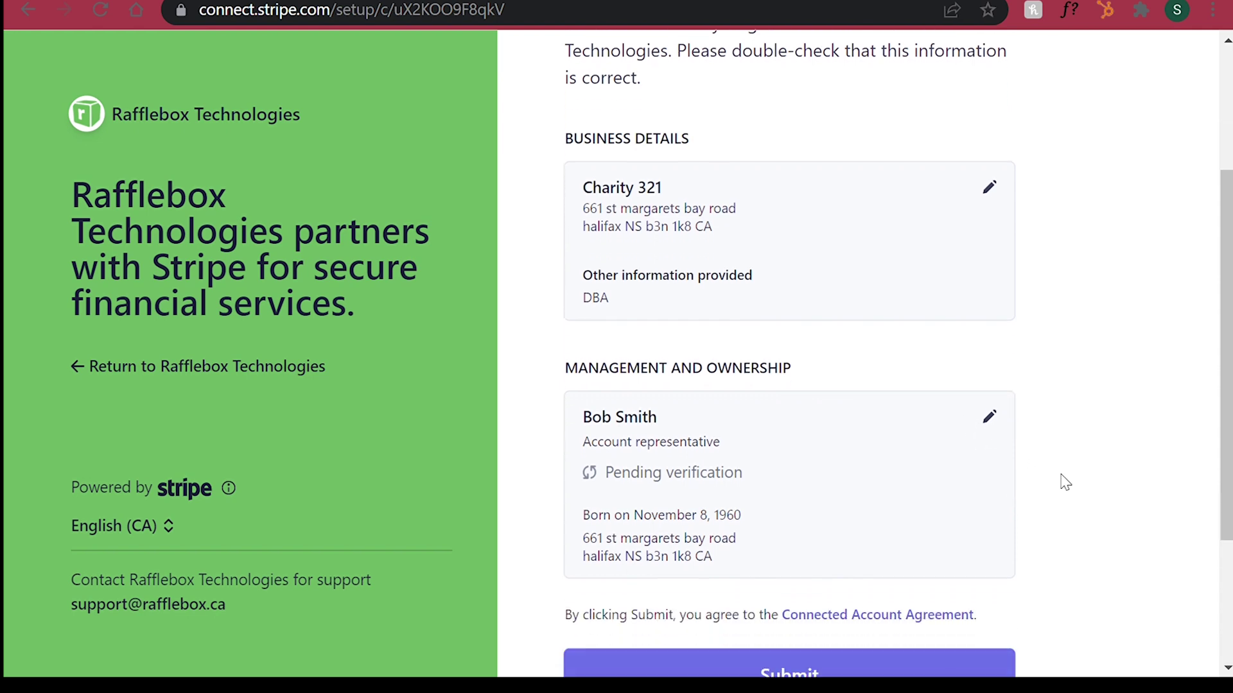
scroll(1064, 483, "down", 2)
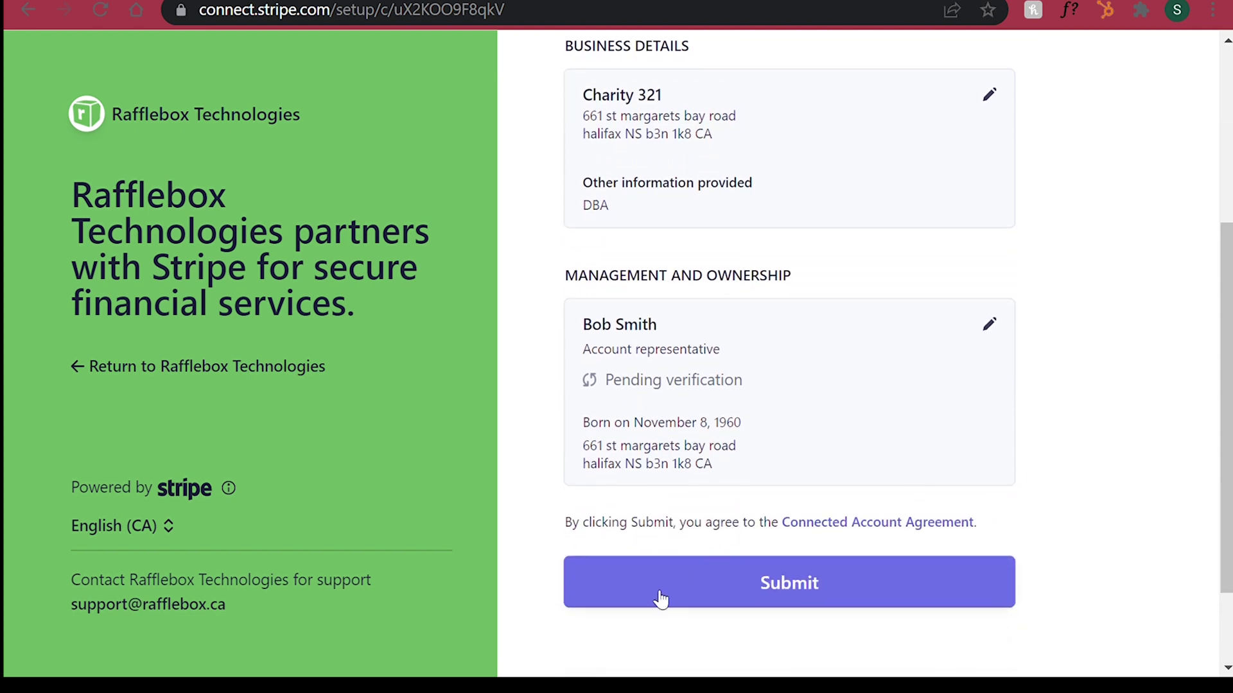
left_click(904, 586)
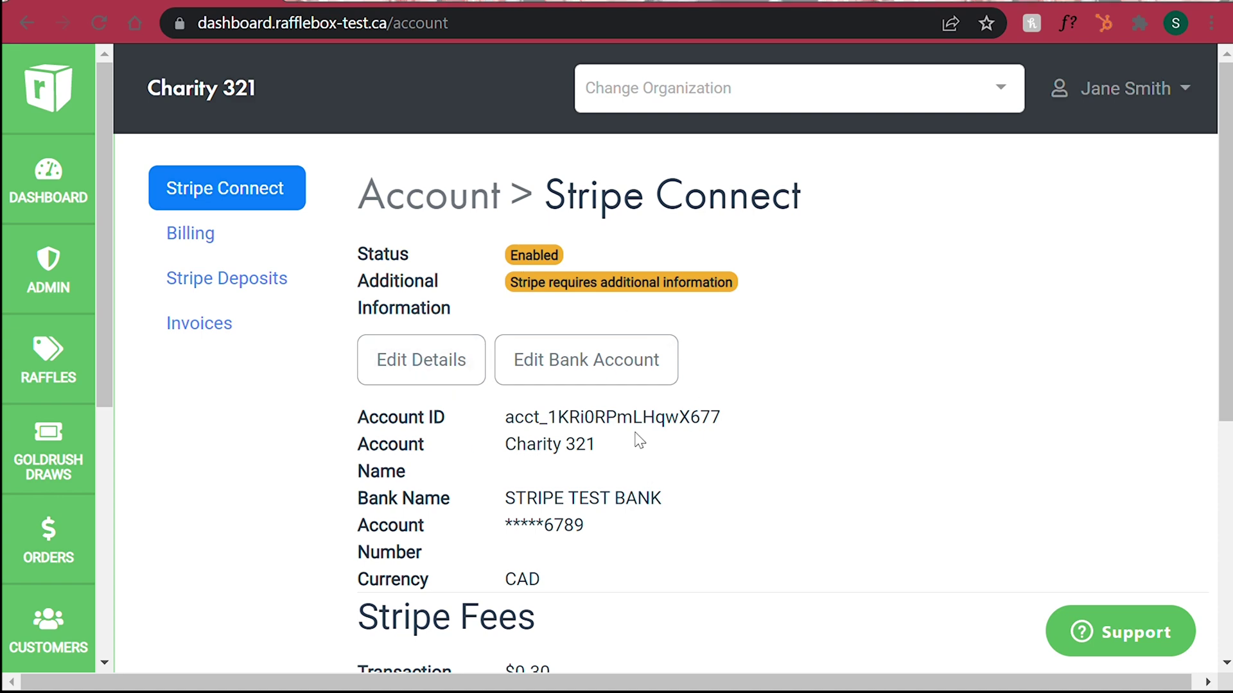
Step: In the bank account form, enter the account holder name and set the holder type to Company
left_click(664, 361)
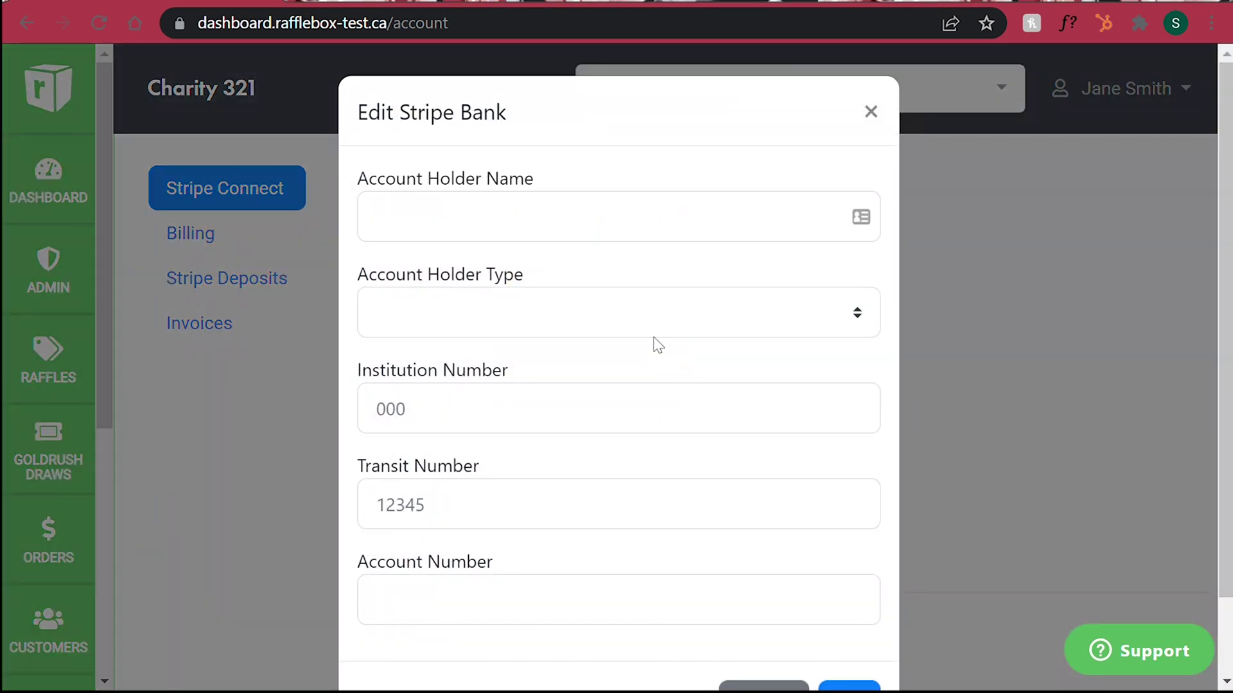
left_click(683, 229)
left_click(493, 409)
left_click(546, 315)
left_click(505, 360)
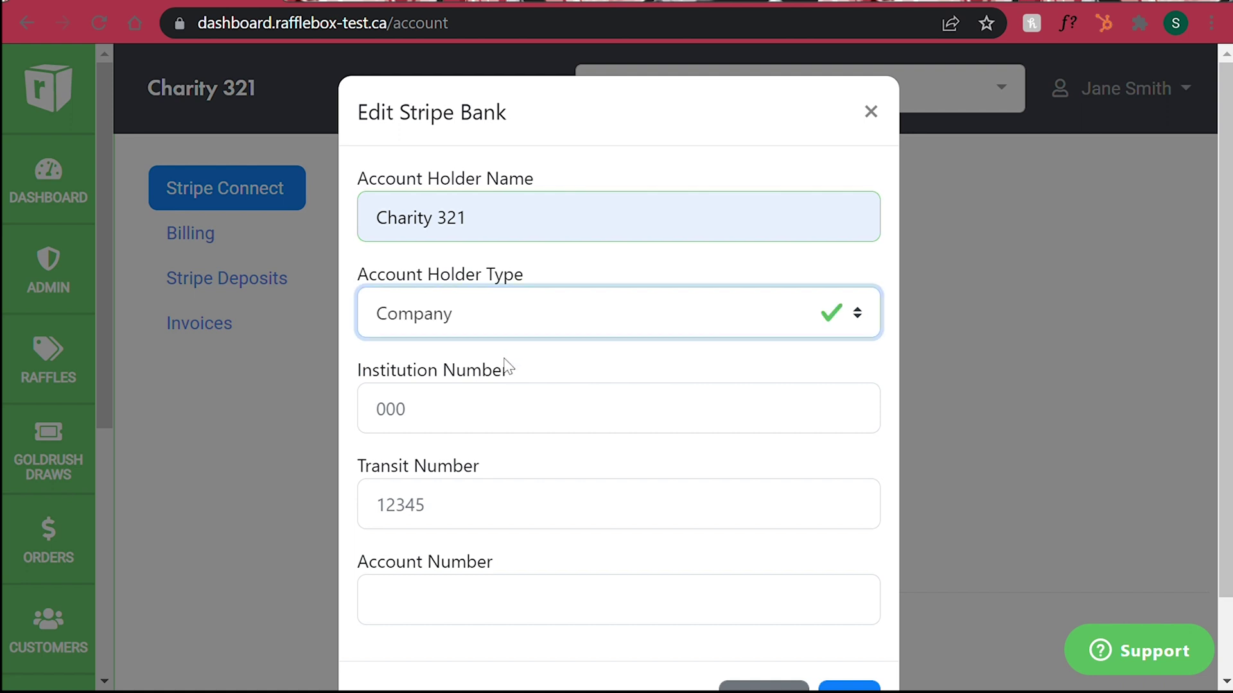
Step: Enter institution 000, transit 11000 and the account number, then save the bank account
left_click(510, 408)
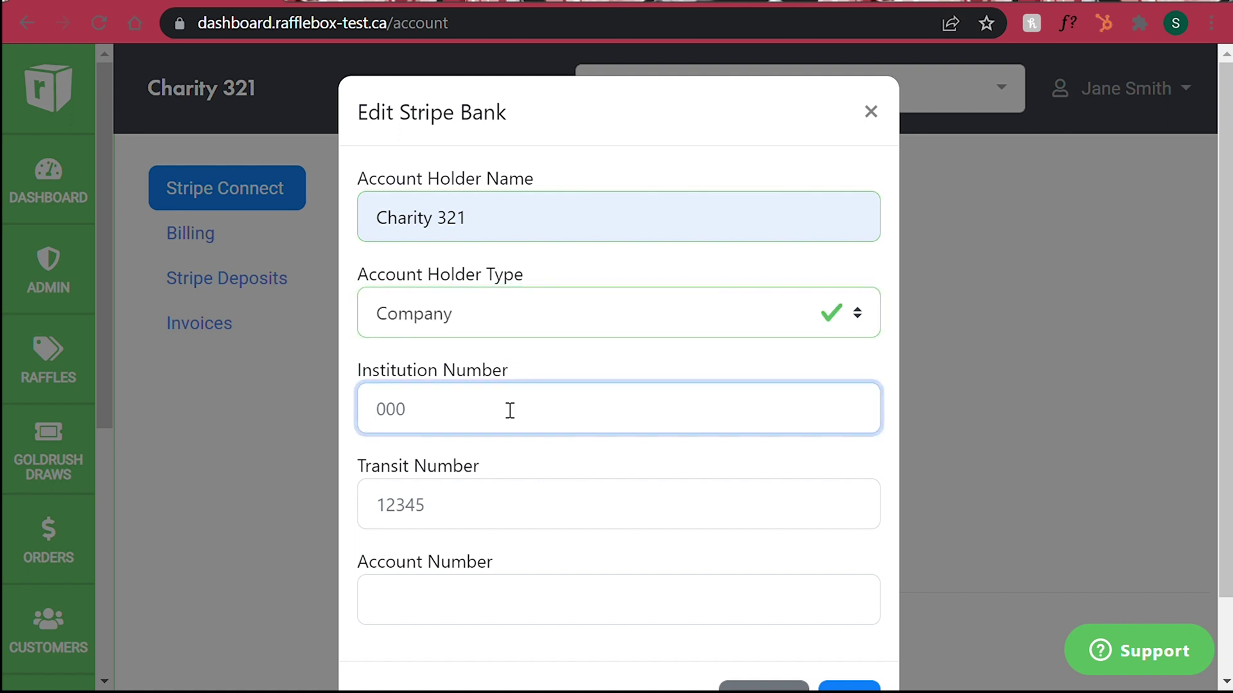
left_click(499, 464)
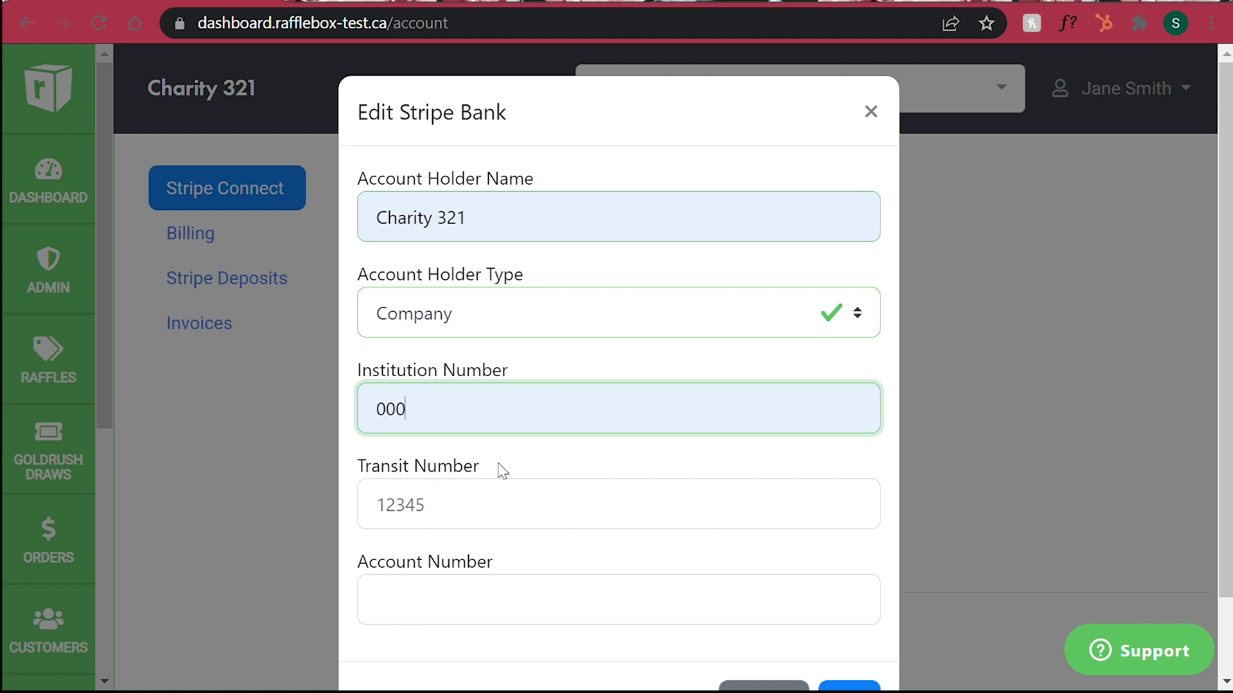
left_click(509, 508)
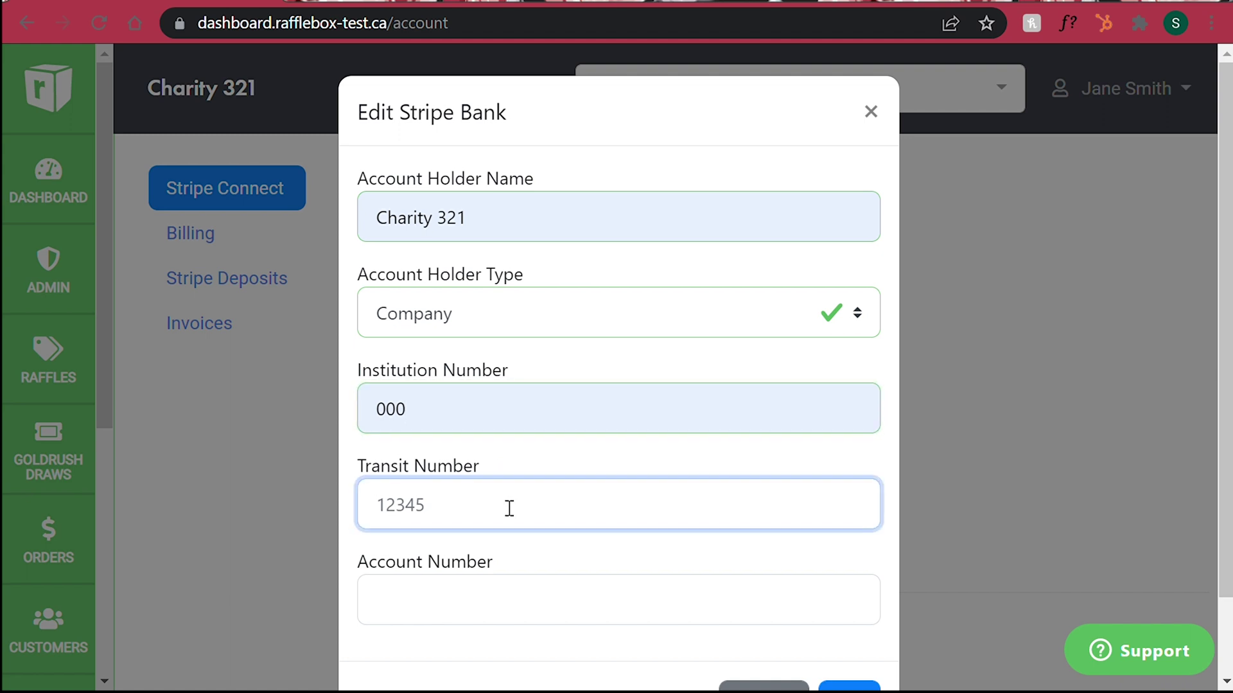
left_click(508, 564)
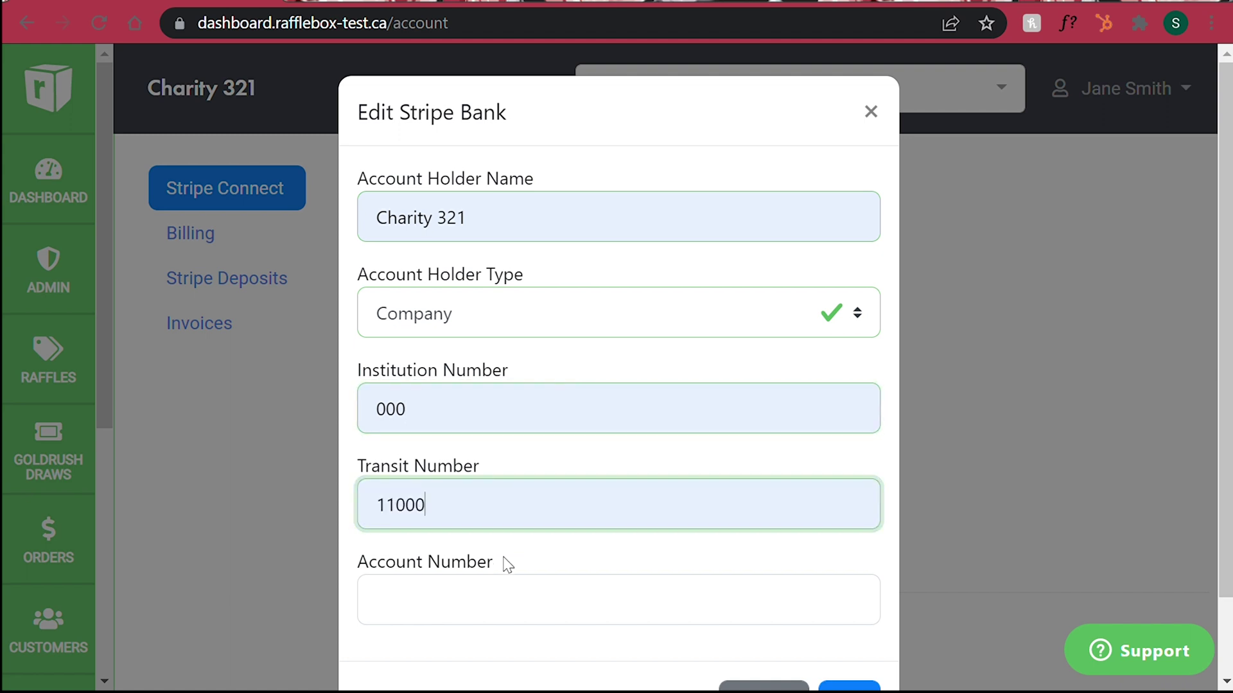
left_click(524, 602)
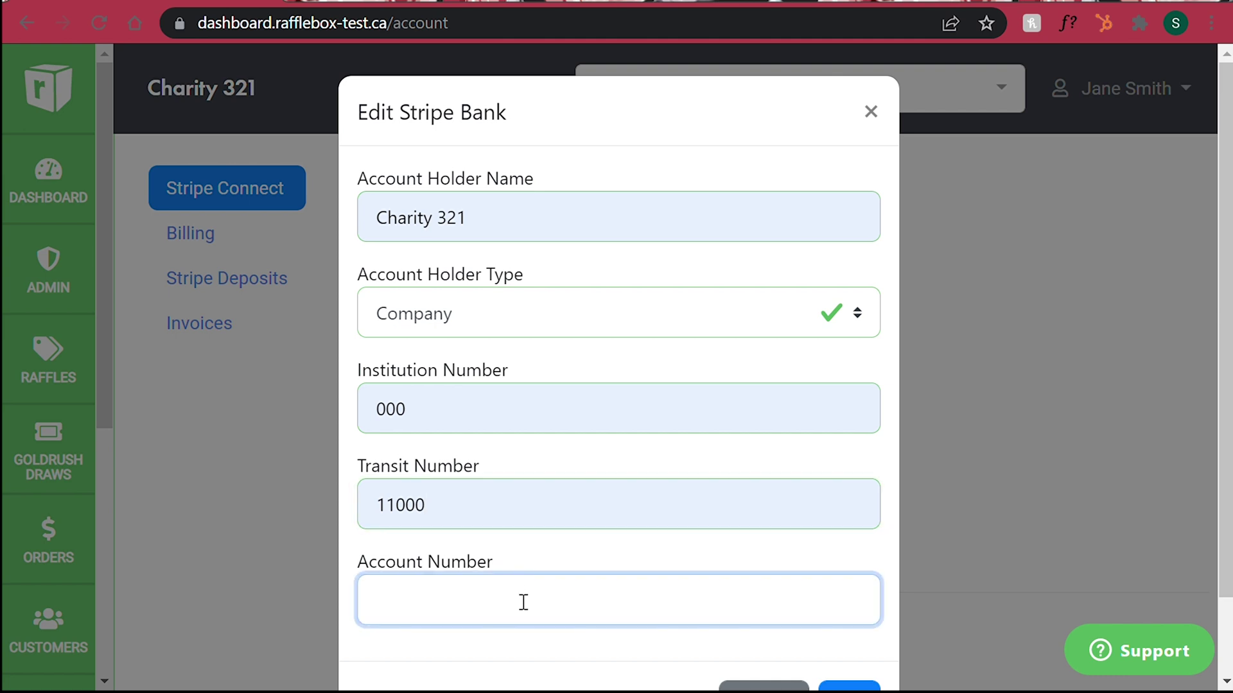
left_click(525, 642)
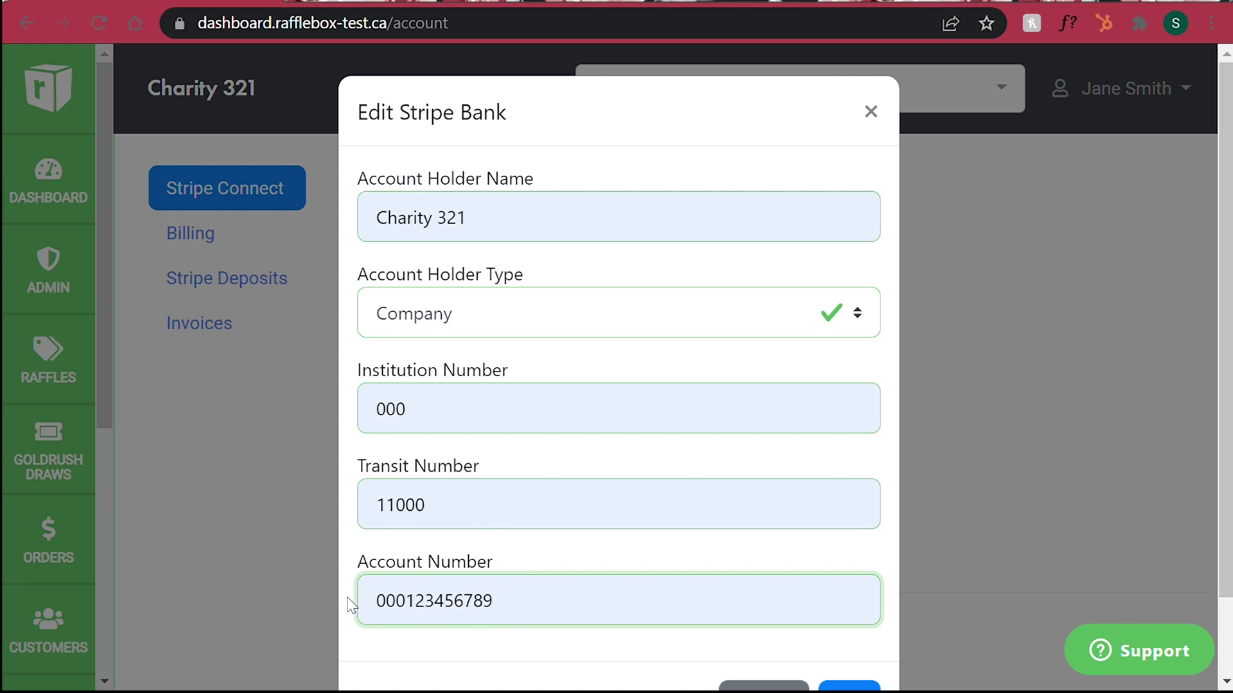
scroll(860, 392, "down", 1)
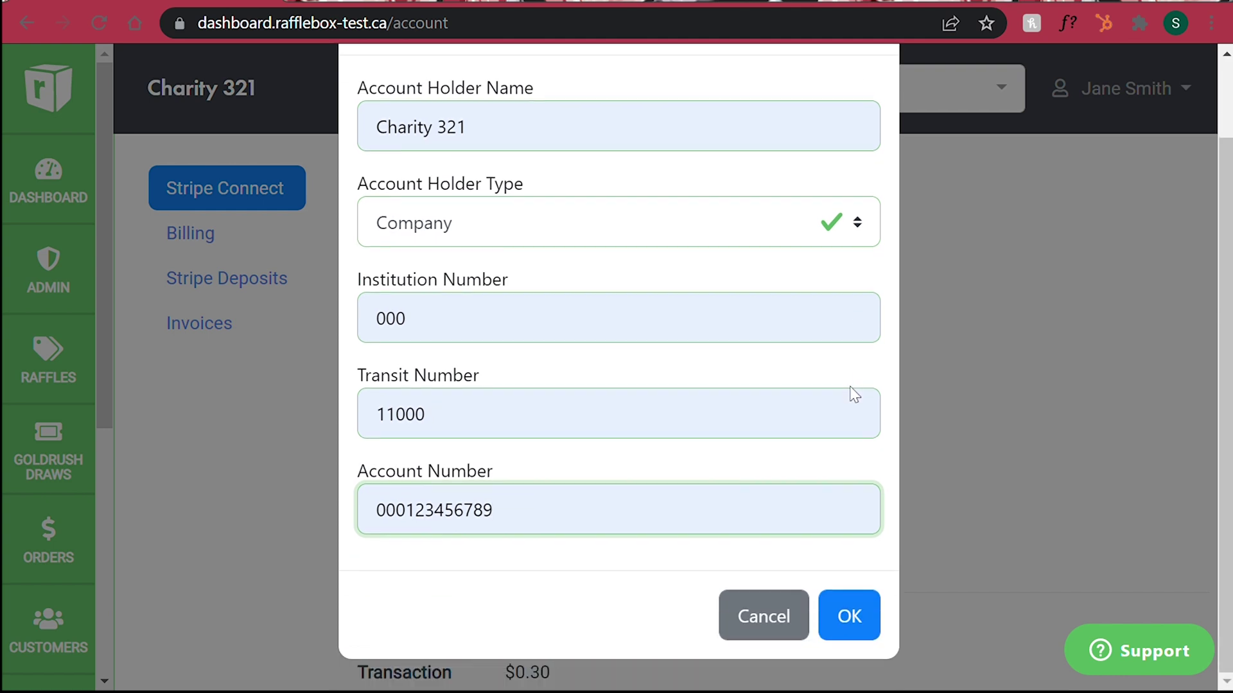
left_click(850, 618)
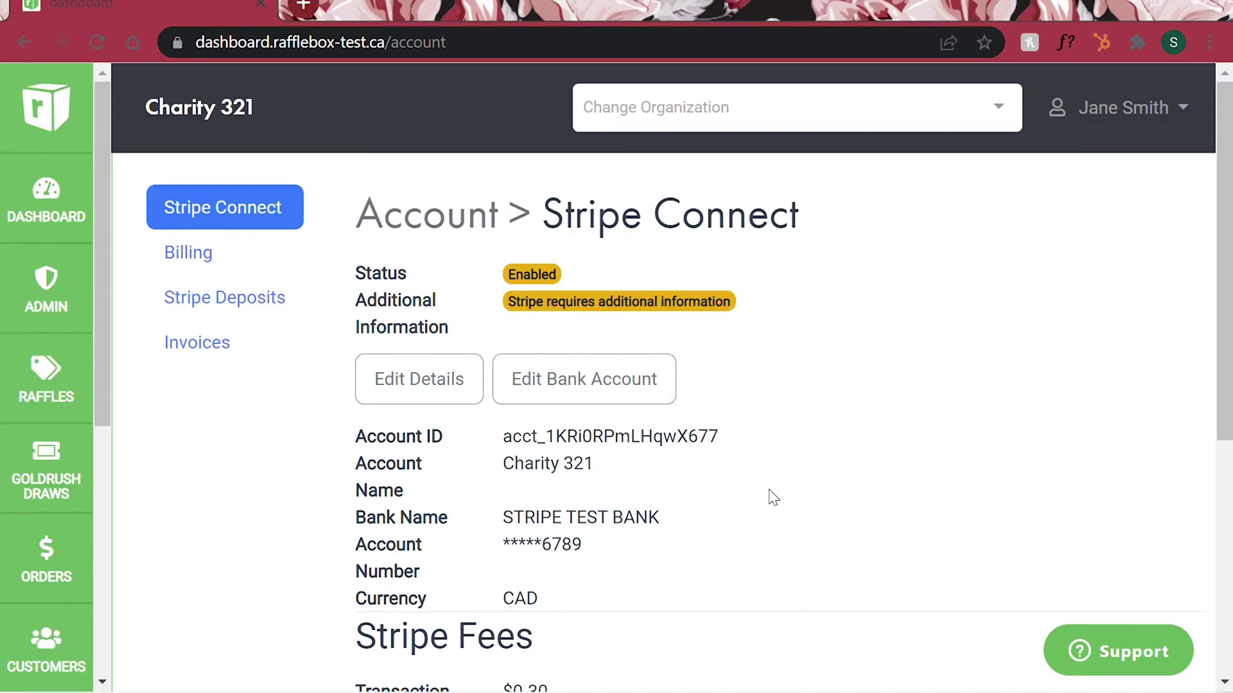
scroll(771, 498, "down", 5)
scroll(773, 499, "up", 5)
left_click(193, 260)
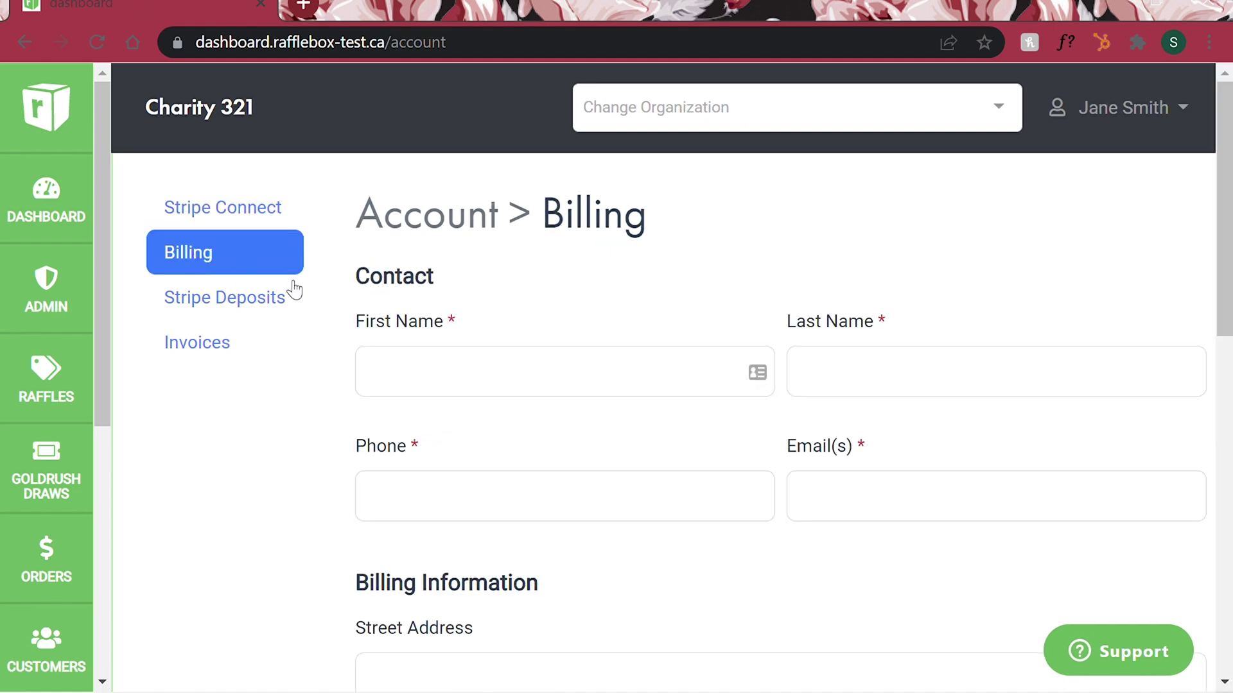
Step: Enter the billing contact's first and last name
left_click(421, 380)
type("Bob")
key("Tab")
type("Smith")
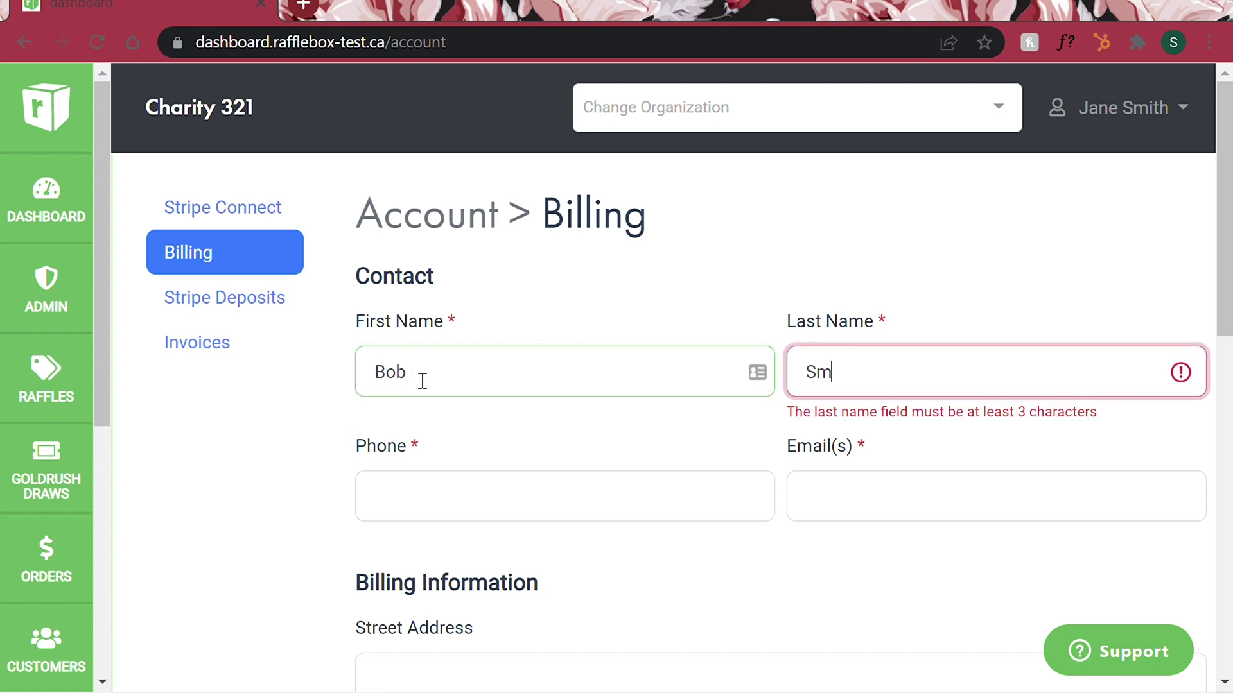
Step: Fill in the contact's phone number and e-mail address, correcting the e-mail typo
left_click(466, 499)
type("902-")
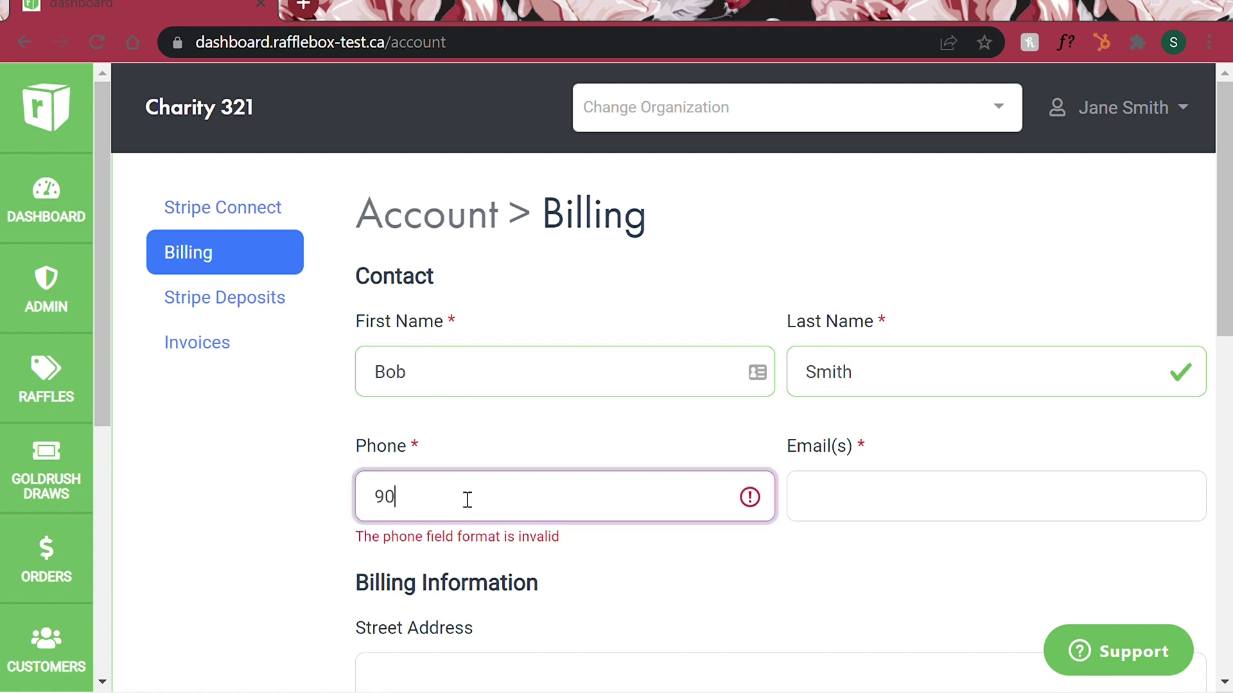
left_click(437, 552)
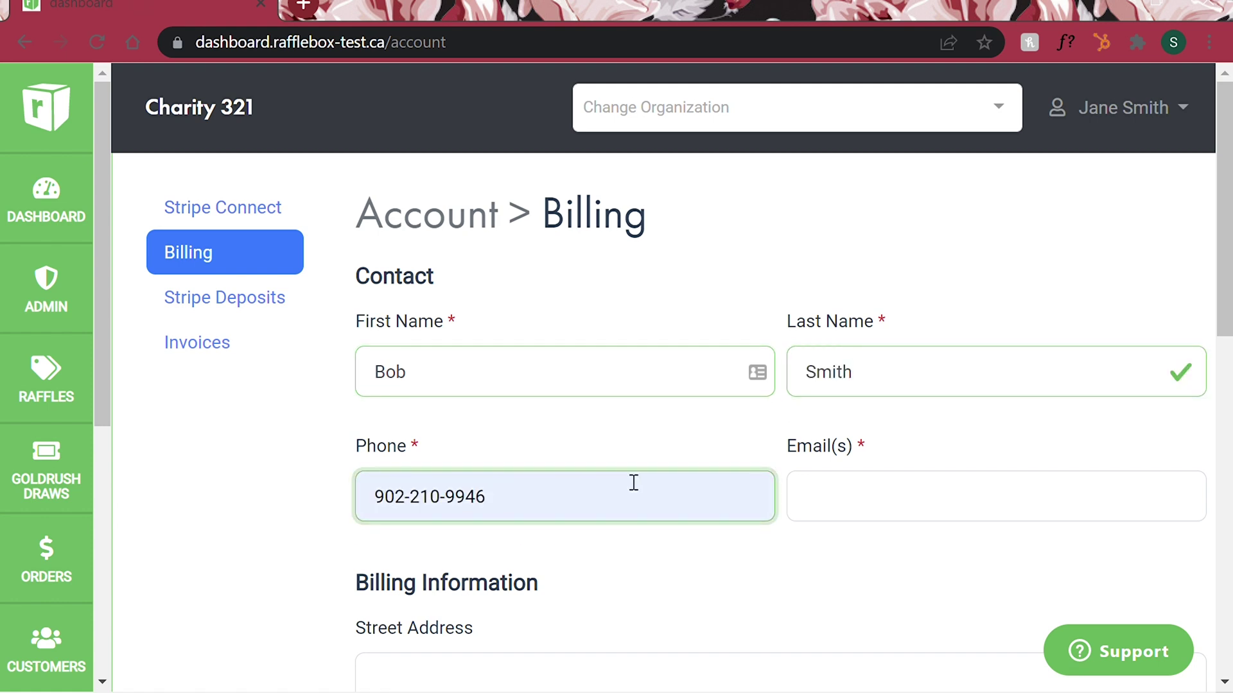
left_click(848, 493)
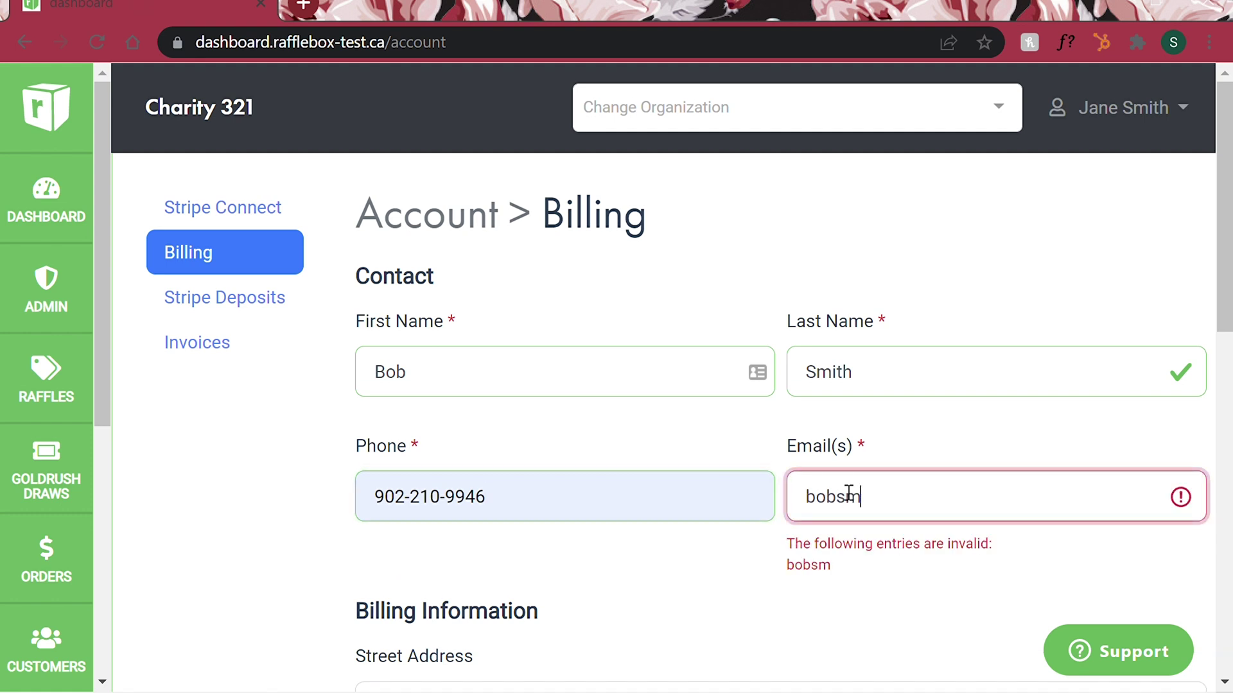
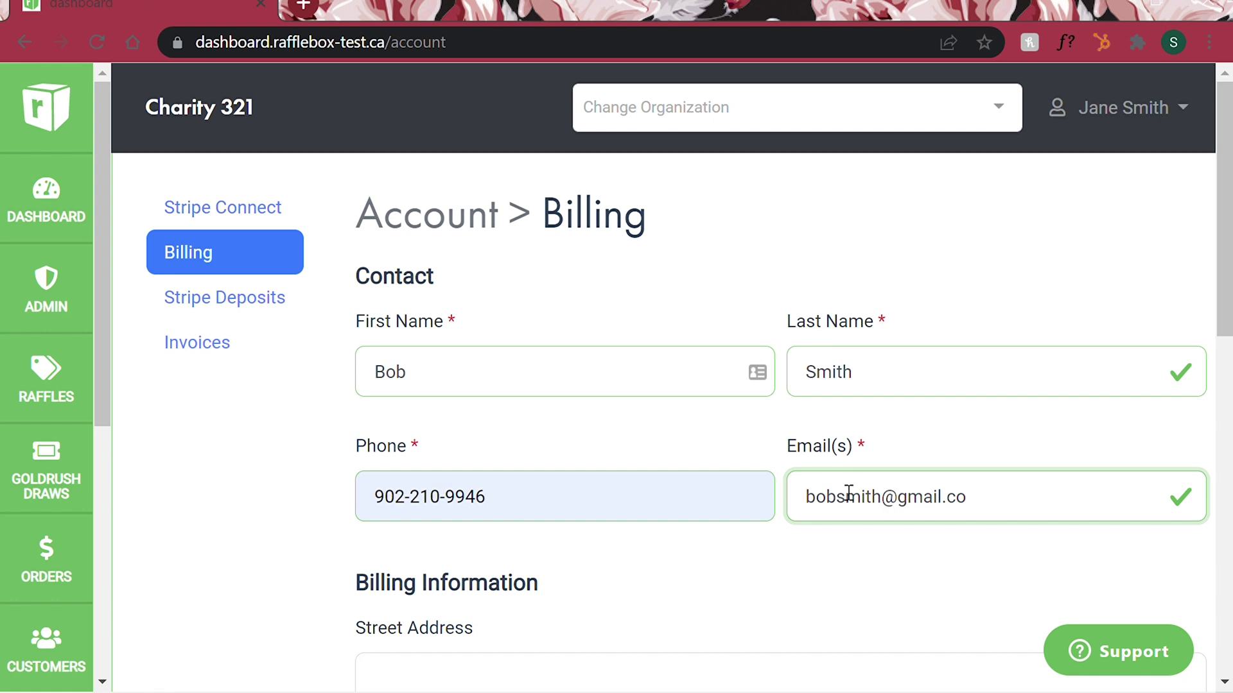
scroll(848, 493, "down", 3)
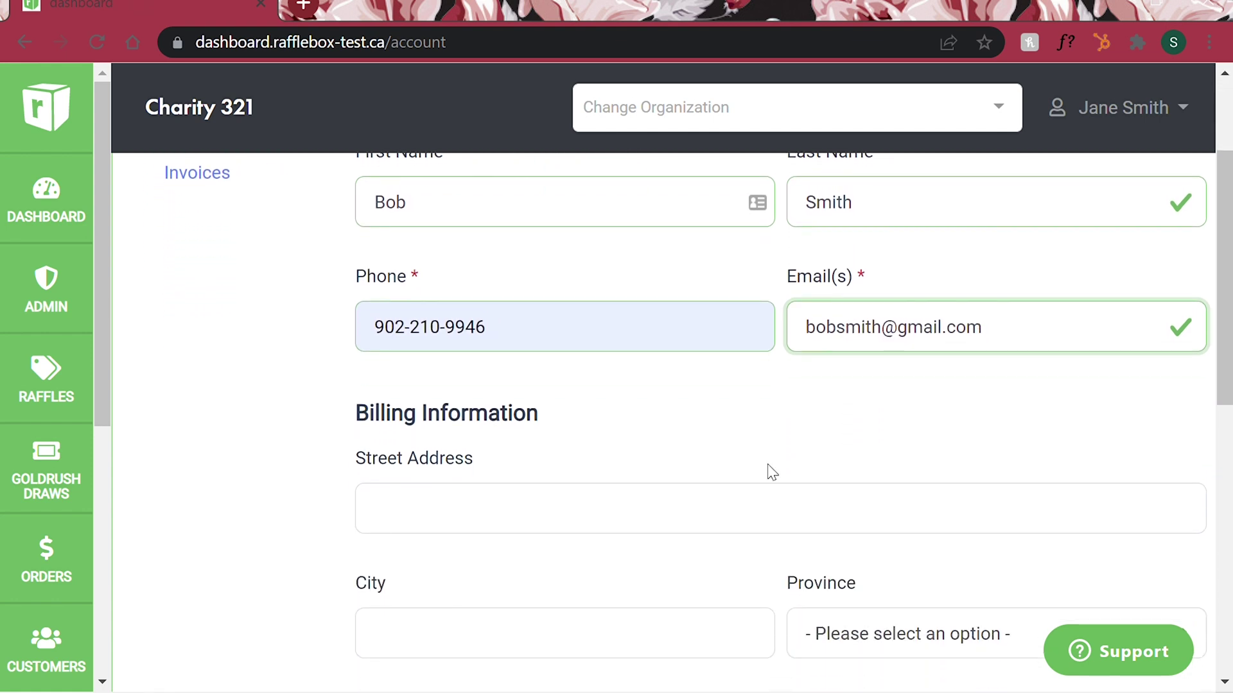
Step: Enter the billing street address and city
scroll(770, 472, "down", 1)
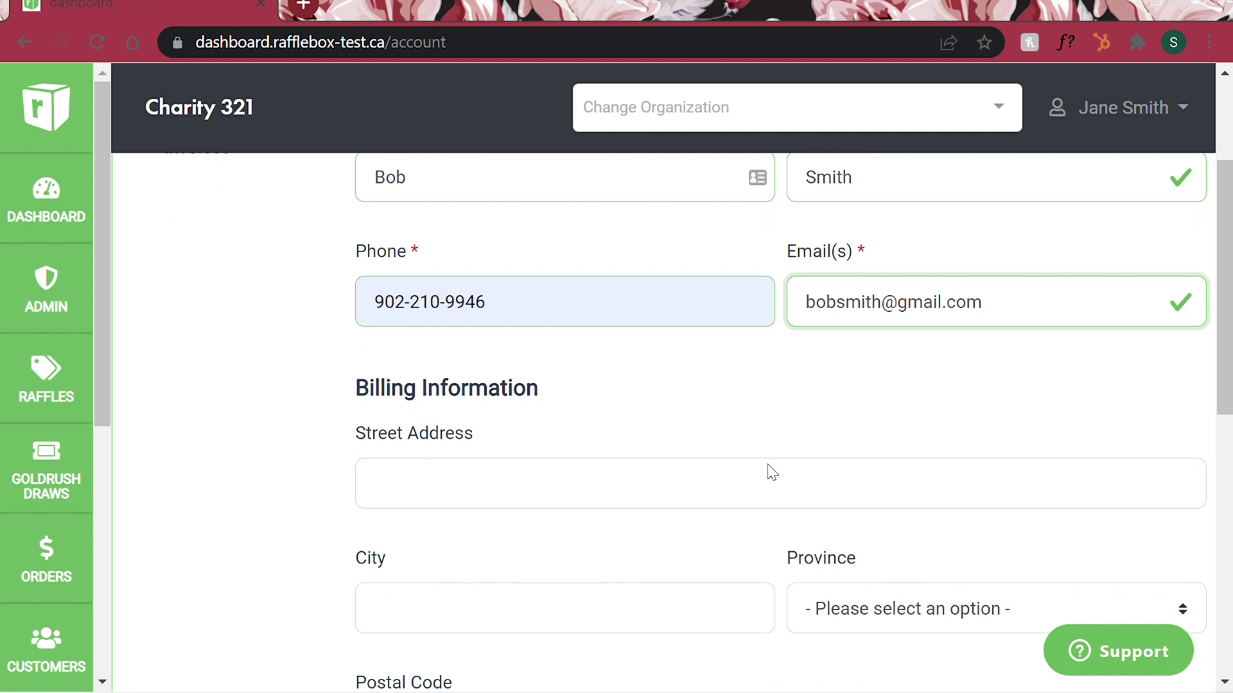
left_click(757, 479)
scroll(755, 479, "down", 3)
left_click(691, 501)
type("halifax")
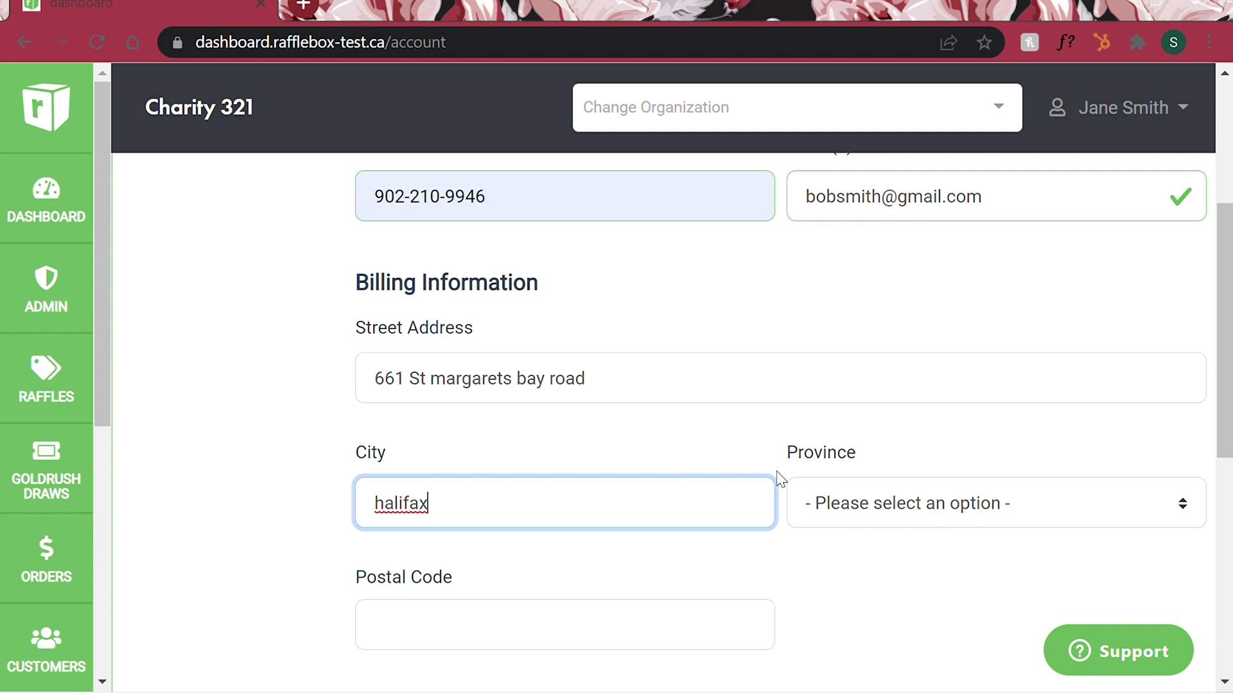
scroll(778, 478, "down", 1)
Step: Set the billing province to Nova Scotia and enter the billing postal code
left_click(912, 458)
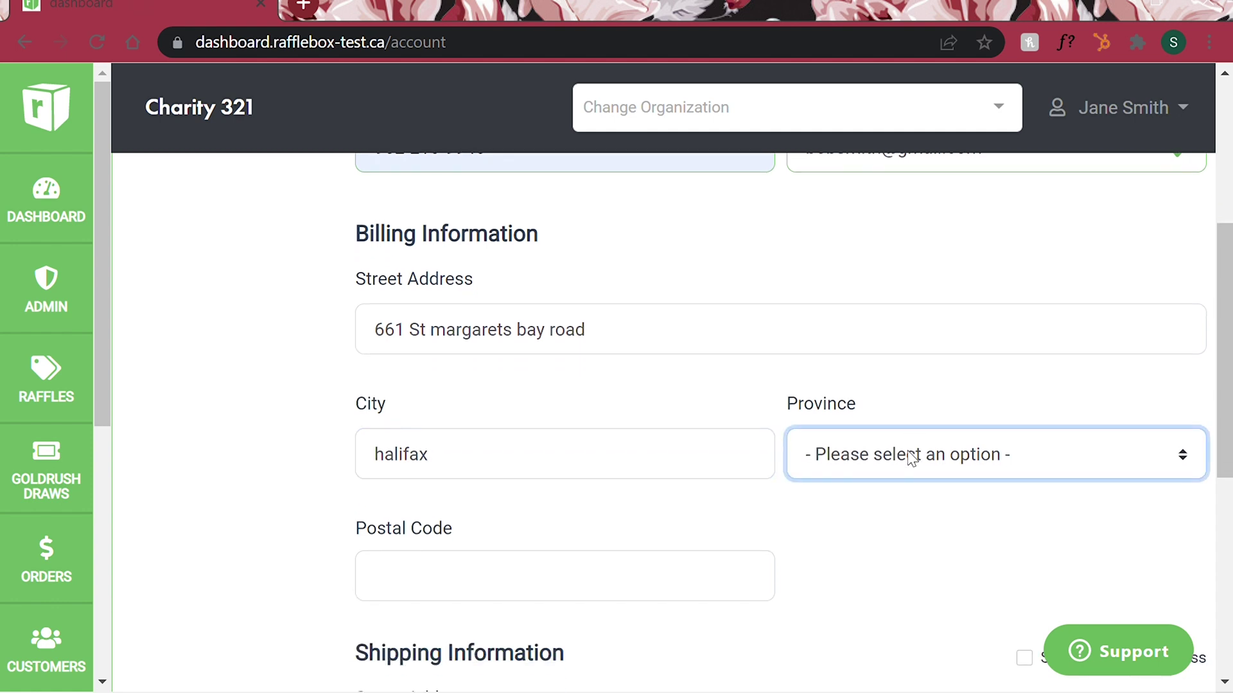
left_click(885, 190)
left_click(871, 499)
scroll(874, 506, "down", 1)
left_click(665, 563)
type("B3N 1K8")
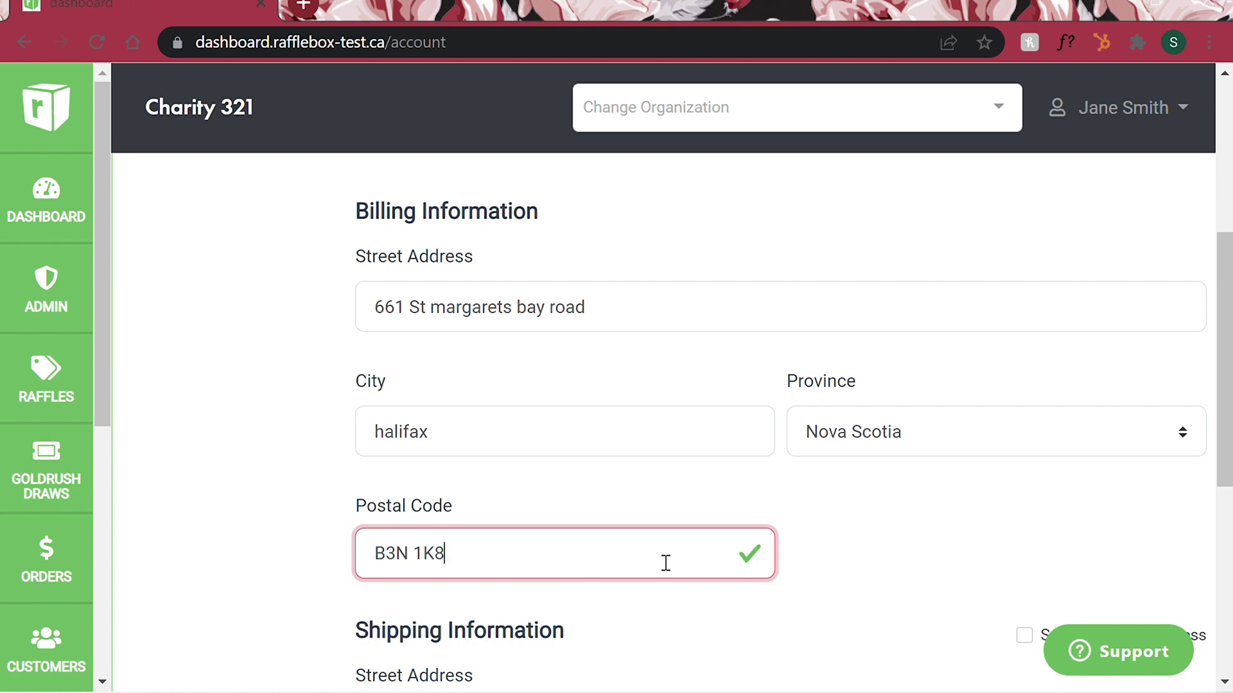
scroll(666, 562, "down", 3)
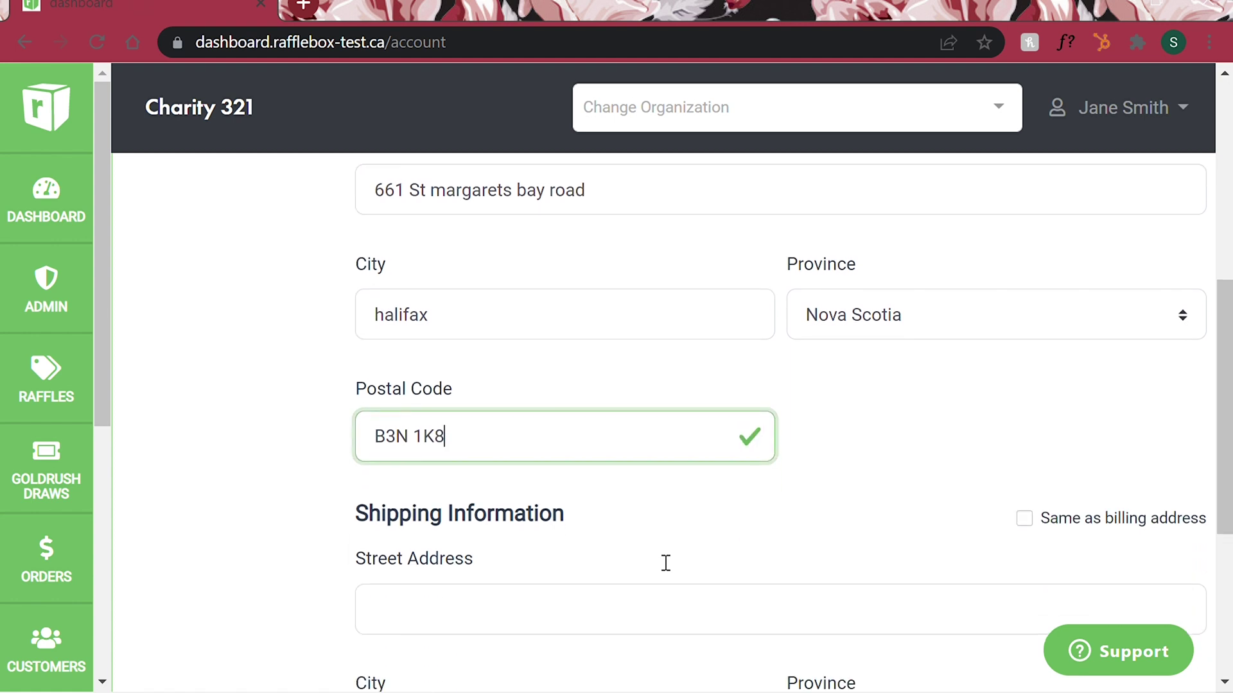
scroll(639, 551, "down", 1)
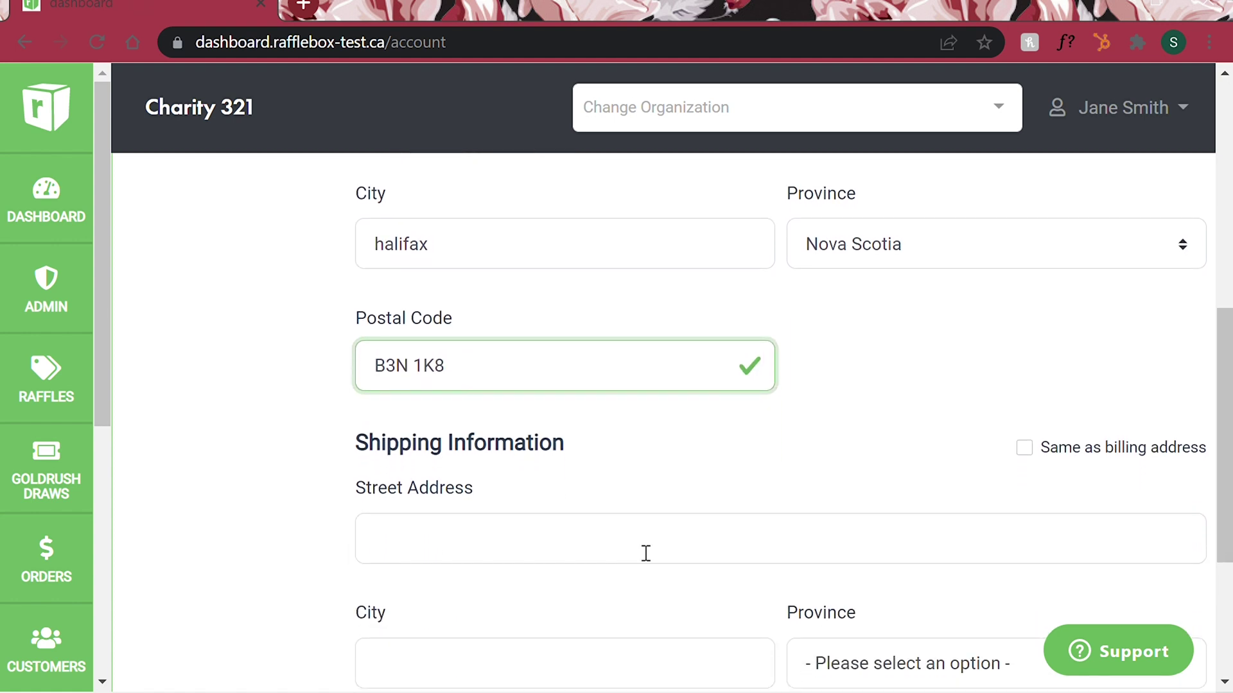
Step: Enter the shipping street address and city
left_click(645, 553)
scroll(645, 553, "down", 1)
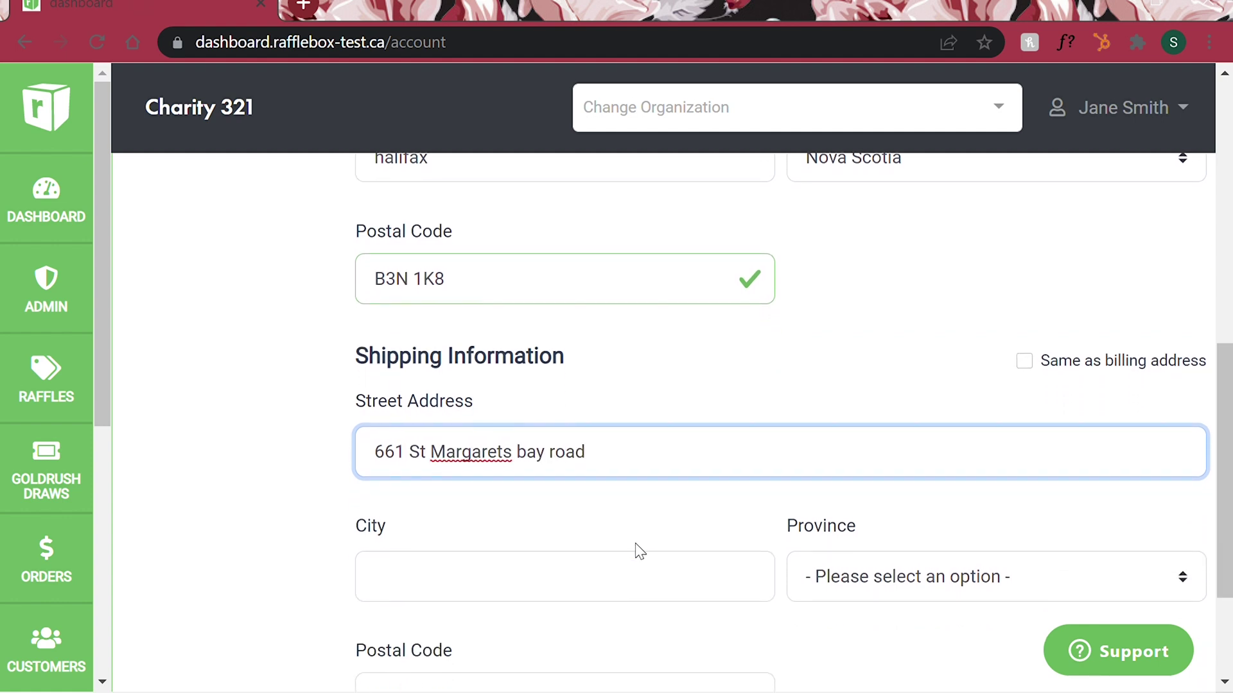
left_click(581, 592)
type("Halifax")
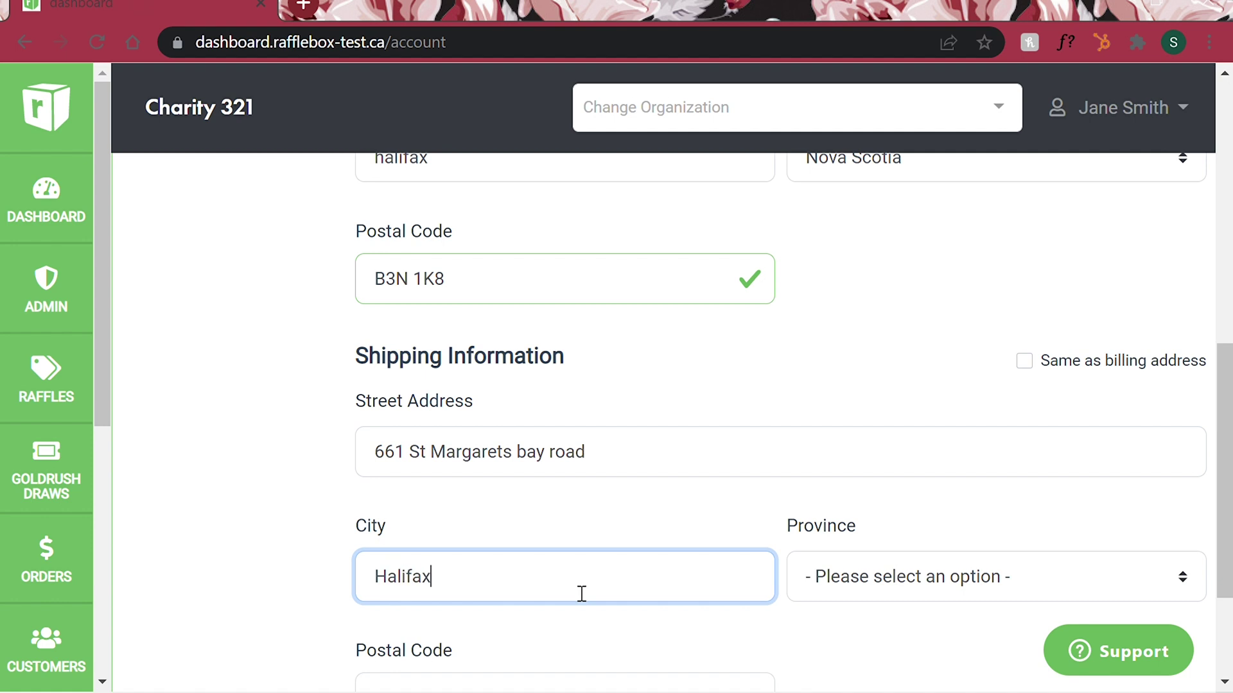
scroll(581, 594, "down", 1)
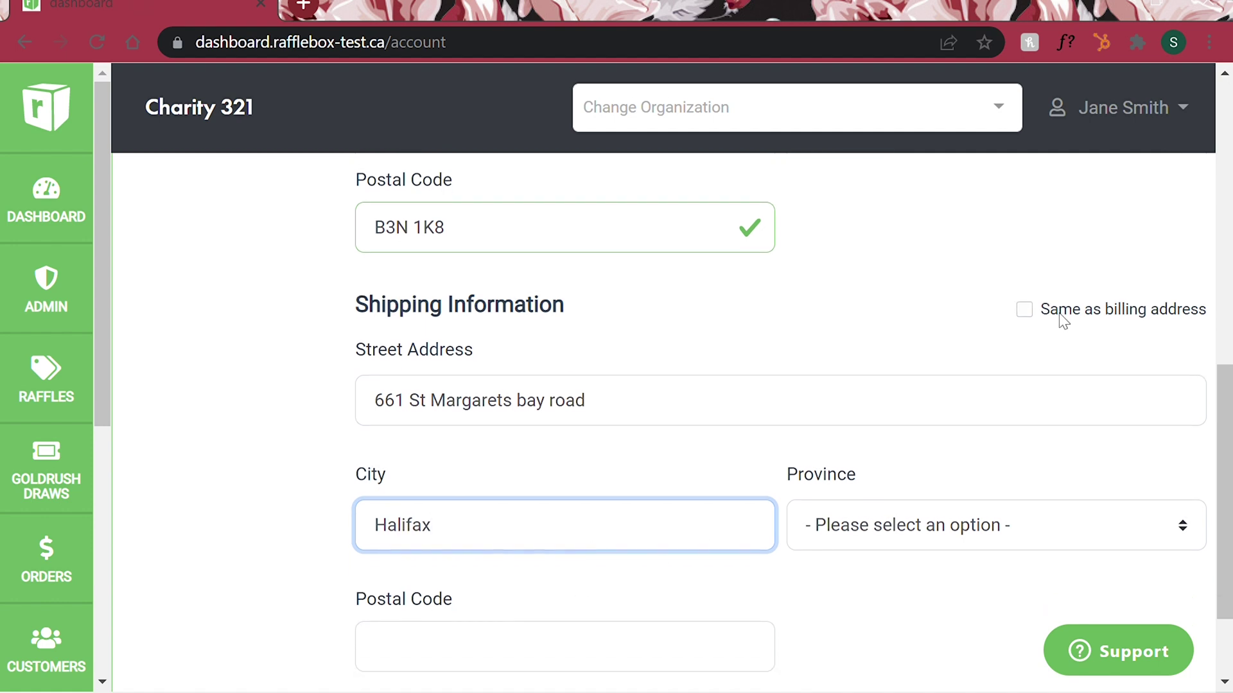
Step: Mark shipping as Same as billing address and save the account details
left_click(1025, 311)
scroll(1025, 313, "down", 2)
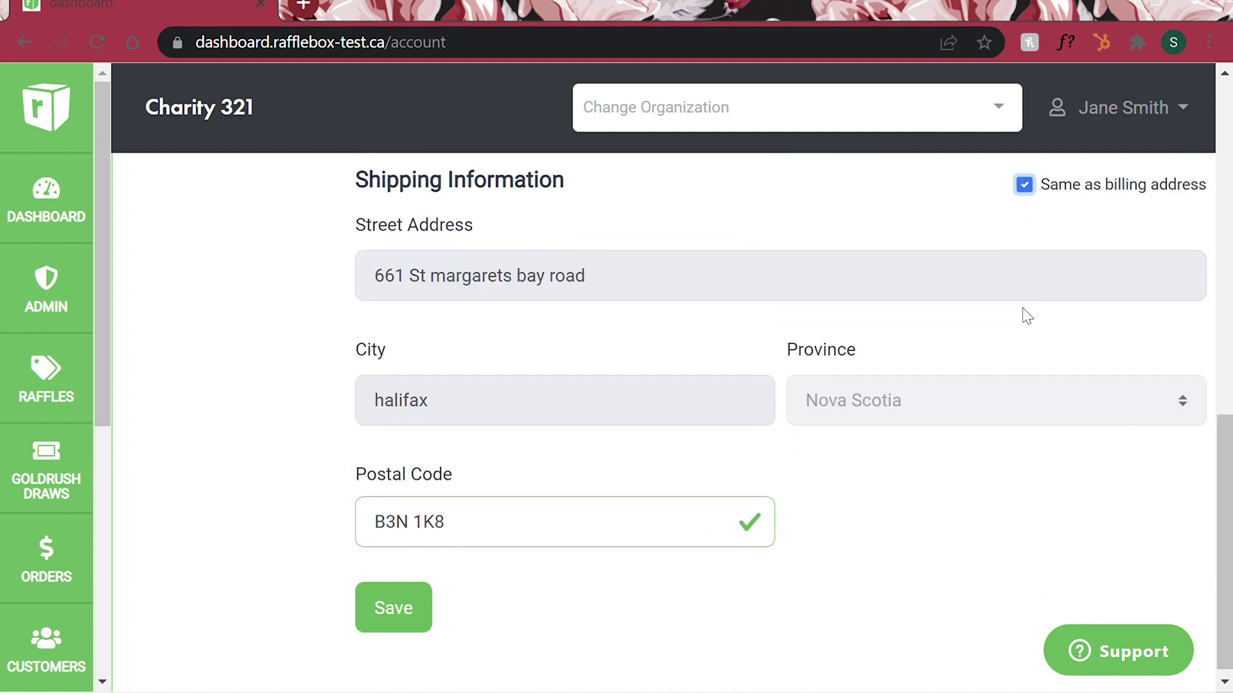
left_click(415, 620)
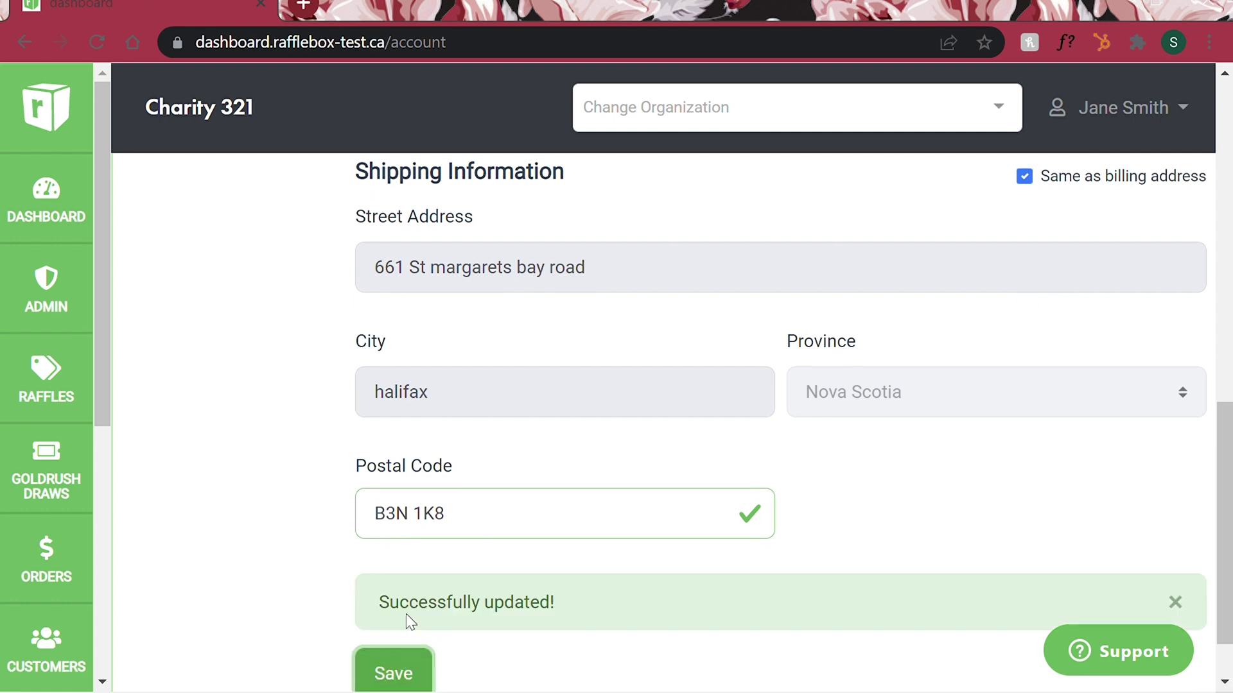
scroll(406, 614, "down", 1)
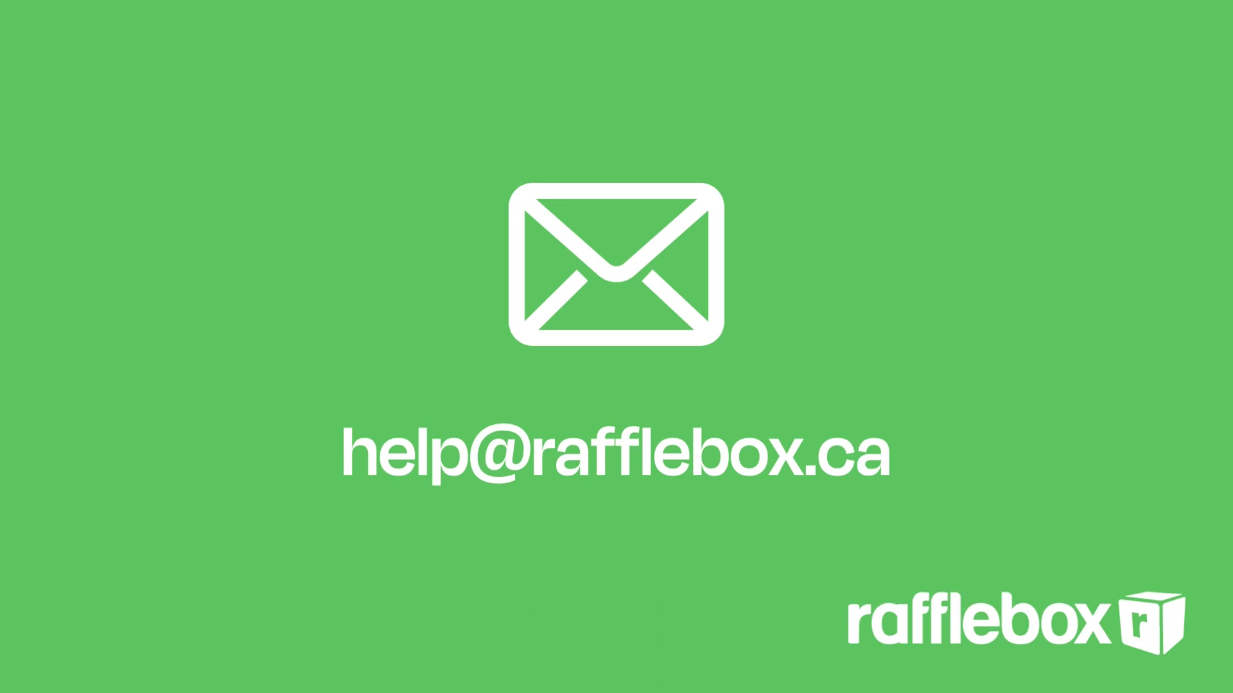